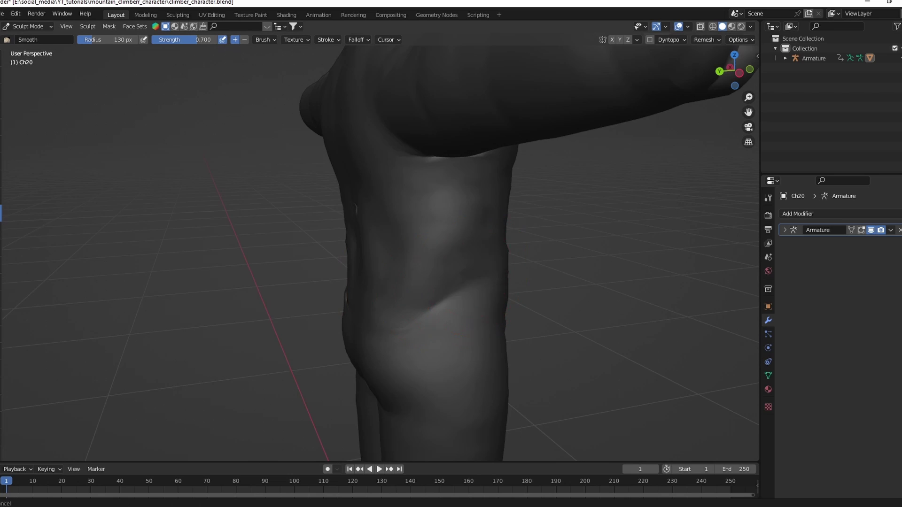
pyautogui.moveTo(263, 193)
pyautogui.mouseDown(button='middle')
pyautogui.moveTo(312, 191)
pyautogui.moveTo(247, 307)
pyautogui.mouseUp(button='middle')
pyautogui.moveTo(166, 302)
pyautogui.mouseDown(button='middle')
pyautogui.moveTo(291, 300)
pyautogui.moveTo(357, 263)
pyautogui.moveTo(418, 292)
pyautogui.moveTo(353, 281)
pyautogui.moveTo(291, 235)
pyautogui.moveTo(348, 231)
pyautogui.mouseUp(button='middle')
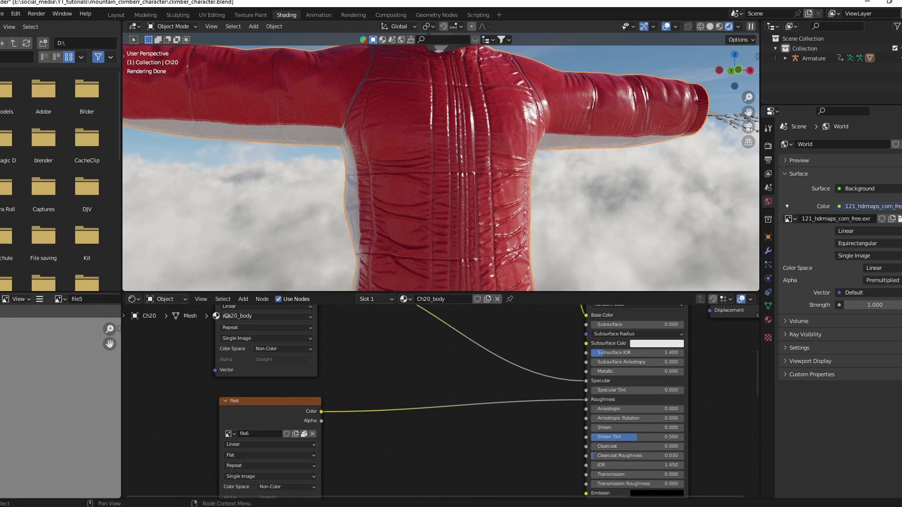
# Step: Insert a ColorRamp between the file6 texture and the Roughness input, and shift its white stop towards the black one
pyautogui.hotkey('shift', 'a')
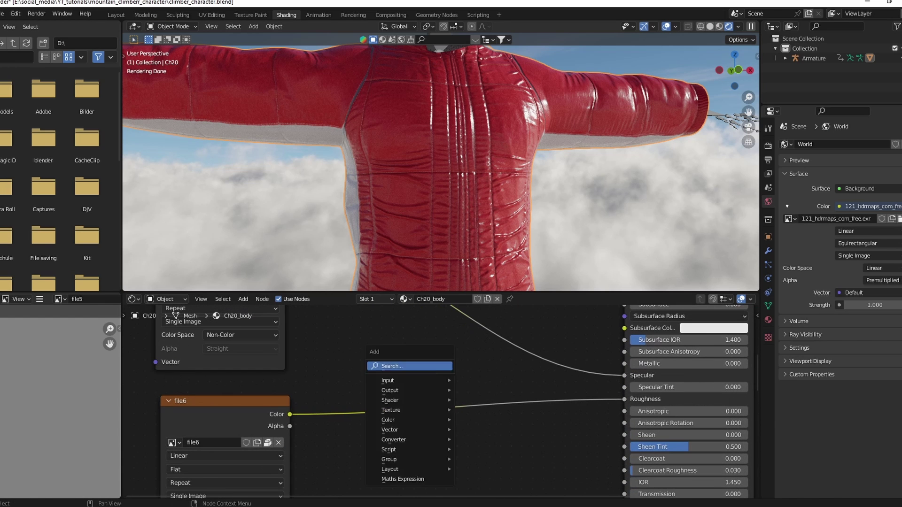
pyautogui.press('Return')
pyautogui.click(423, 390)
pyautogui.scroll(2, 415, 371)
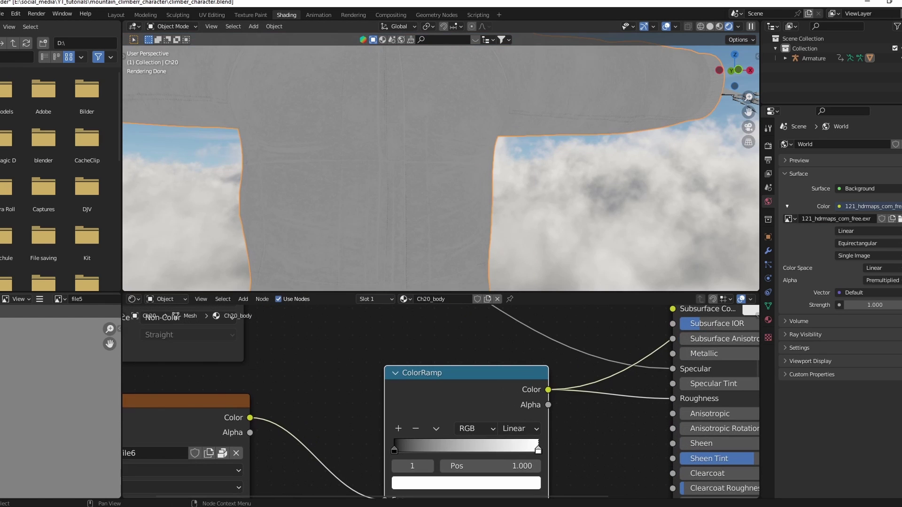
pyautogui.moveTo(538, 448); pyautogui.dragTo(452, 448)
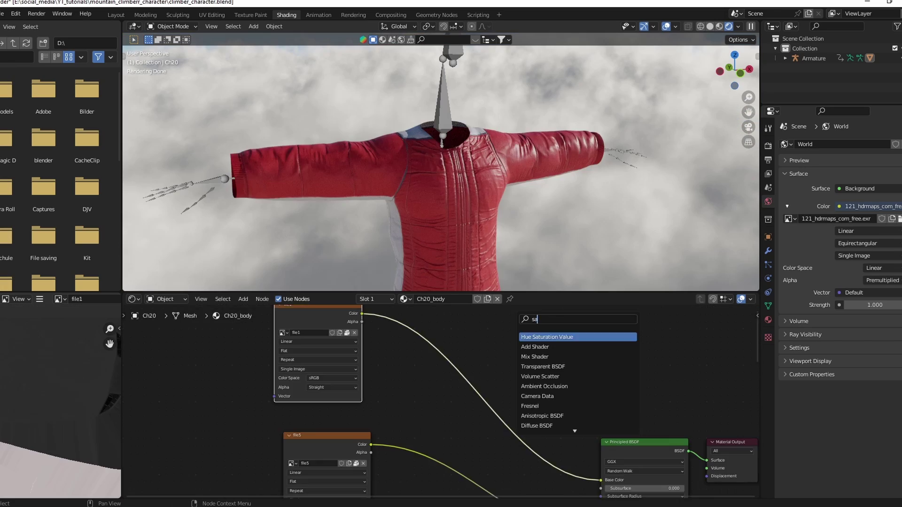
# Step: Add a Hue Saturation Value node for the jacket's file1 base color texture
pyautogui.press('Return')
pyautogui.scroll(3, 477, 357)
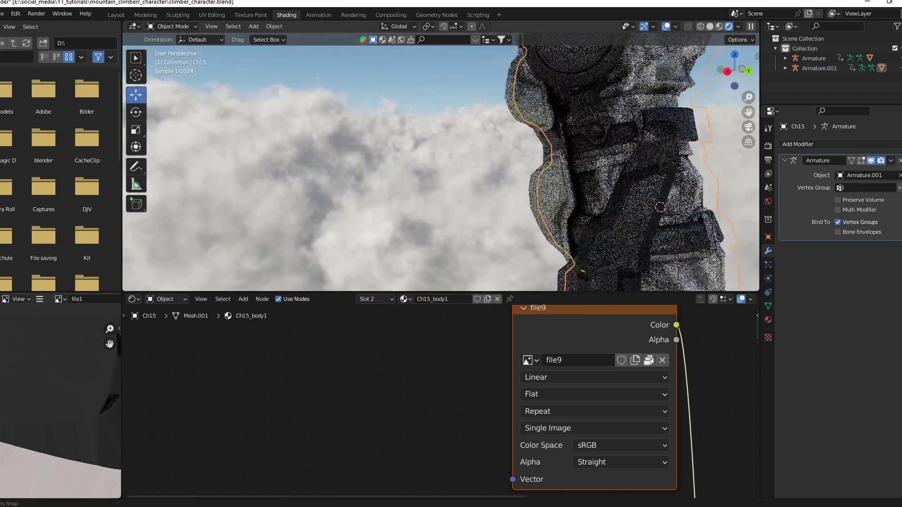
# Step: Separate the selected leg straps from the Ch15 mesh and box-select them in Object Mode
pyautogui.moveTo(441, 164); pyautogui.dragTo(423, 140, button='middle')
pyautogui.scroll(3, 423, 141)
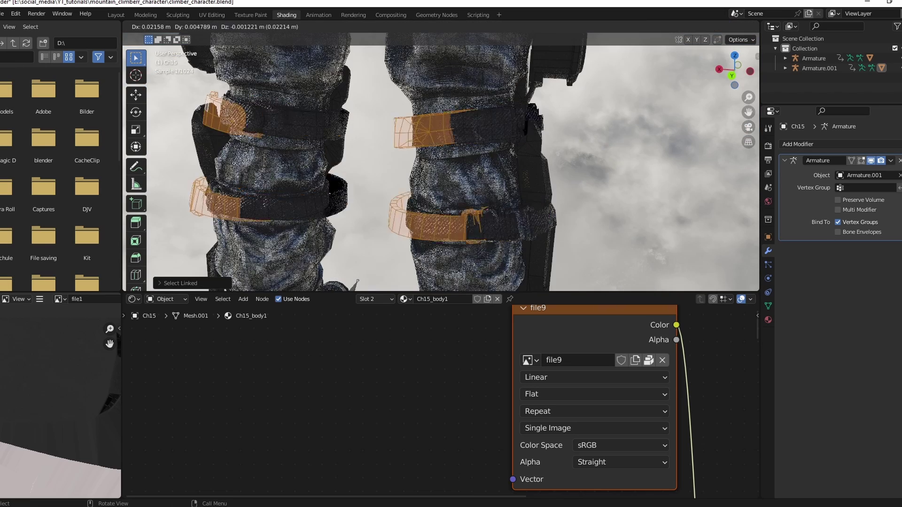
pyautogui.press('p')
pyautogui.click(519, 143)
pyautogui.press('Tab')
pyautogui.moveTo(349, 76); pyautogui.dragTo(436, 183)
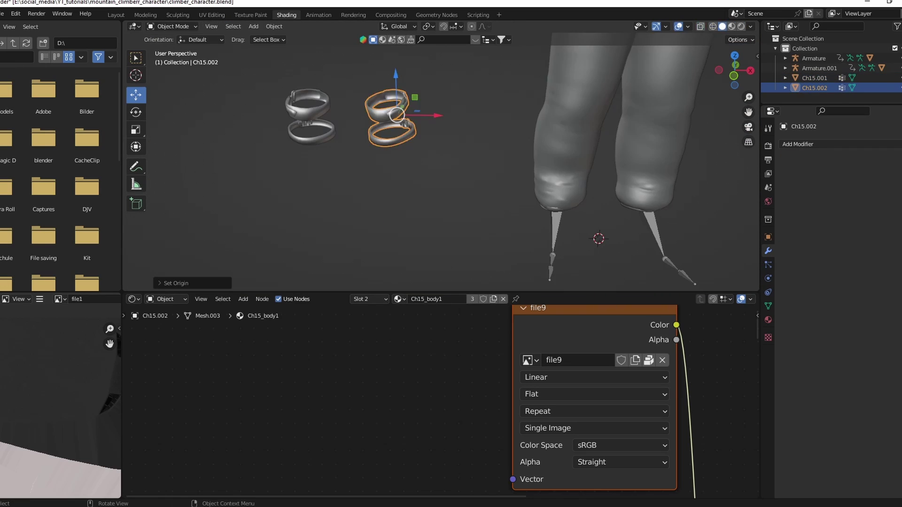
# Step: Move the Ch15.002 strap pair onto the character's leg and scale it to fit
pyautogui.press('g')
pyautogui.click(578, 131)
pyautogui.scroll(3, 578, 131)
pyautogui.press('s')
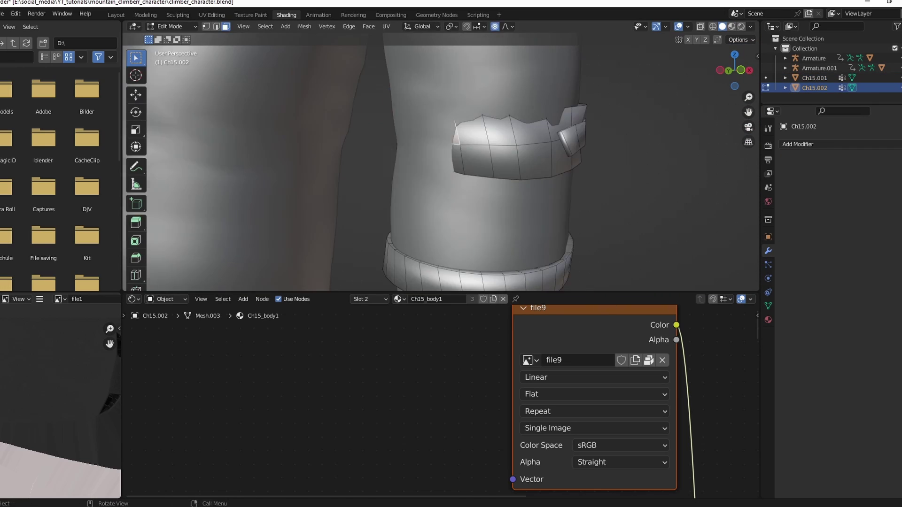
# Step: Reshape the upper strap around the leg with proportional moves, and duplicate the straps along X for the other leg
pyautogui.press('g')
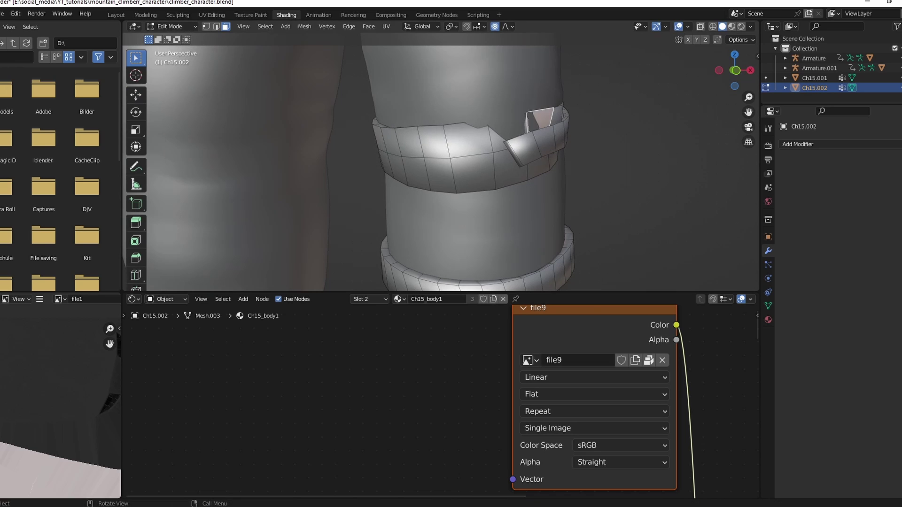
pyautogui.press('KP_Decimal')
pyautogui.press('g')
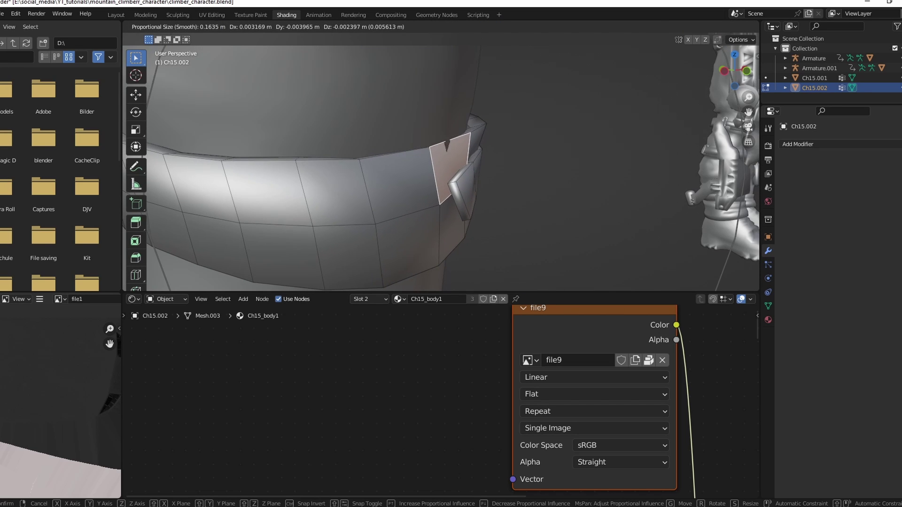
pyautogui.press('Return')
pyautogui.scroll(-3, 441, 159)
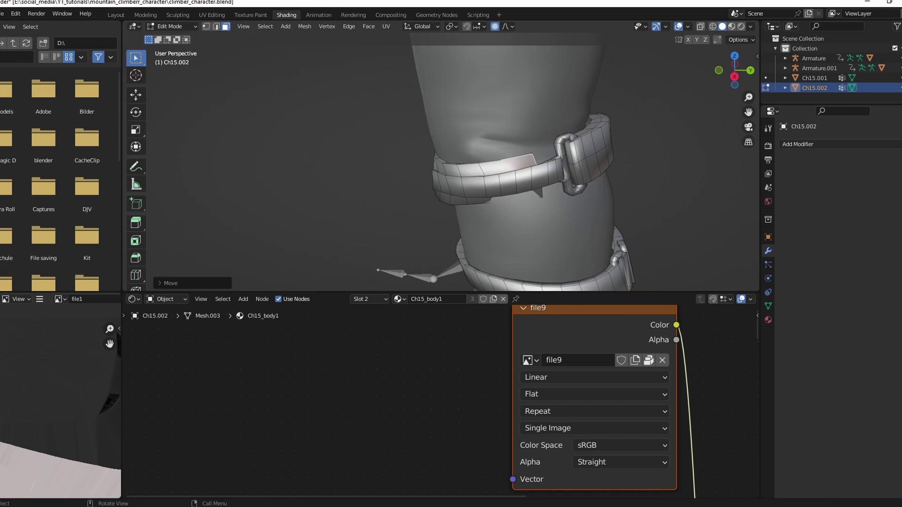
pyautogui.hotkey('shift', 'd')
pyautogui.press('x')
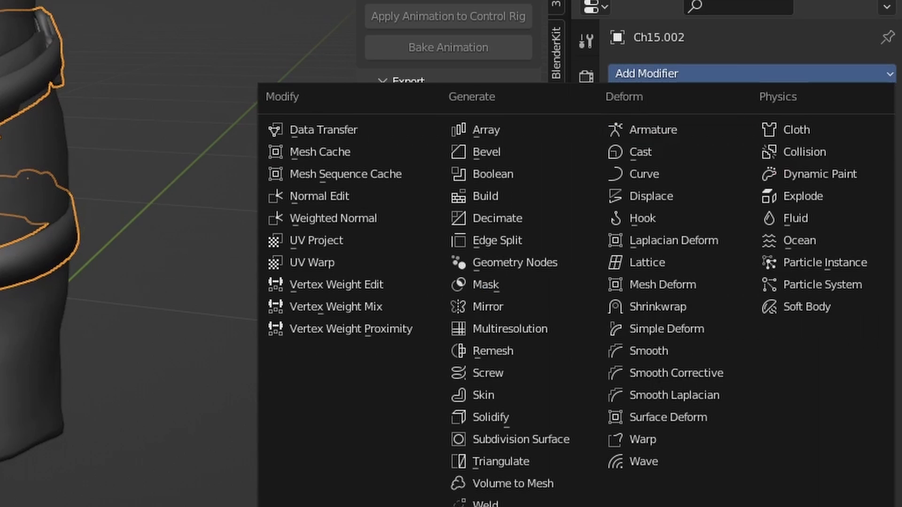
# Step: Add a Surface Deform modifier to the leg straps and bind it to the target Ch20
pyautogui.click(673, 417)
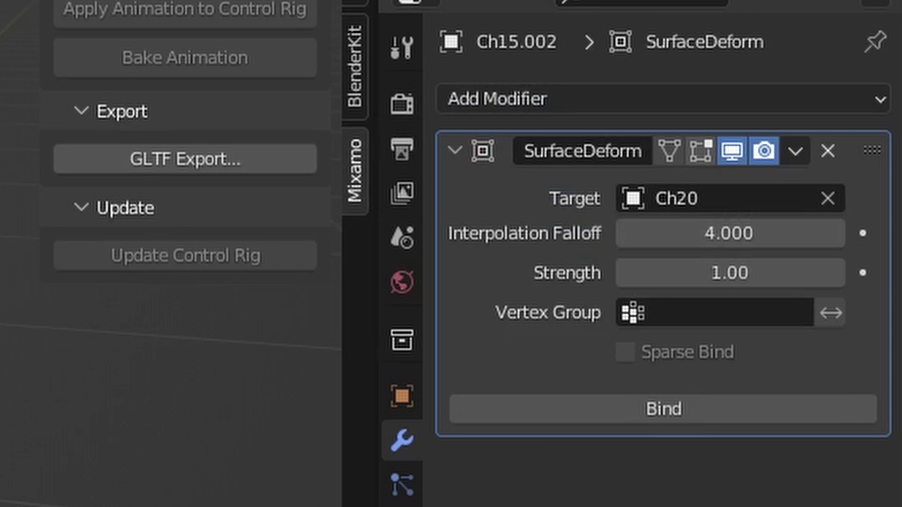
pyautogui.click(564, 409)
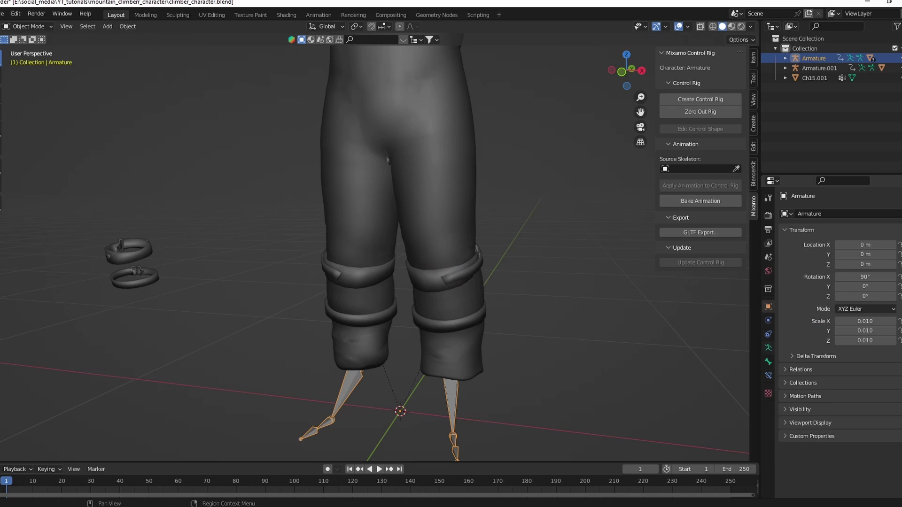
# Step: Test the strap binding by rotating the right lower leg bone about the global X axis in Pose Mode
pyautogui.moveTo(422, 235); pyautogui.dragTo(469, 244, button='middle')
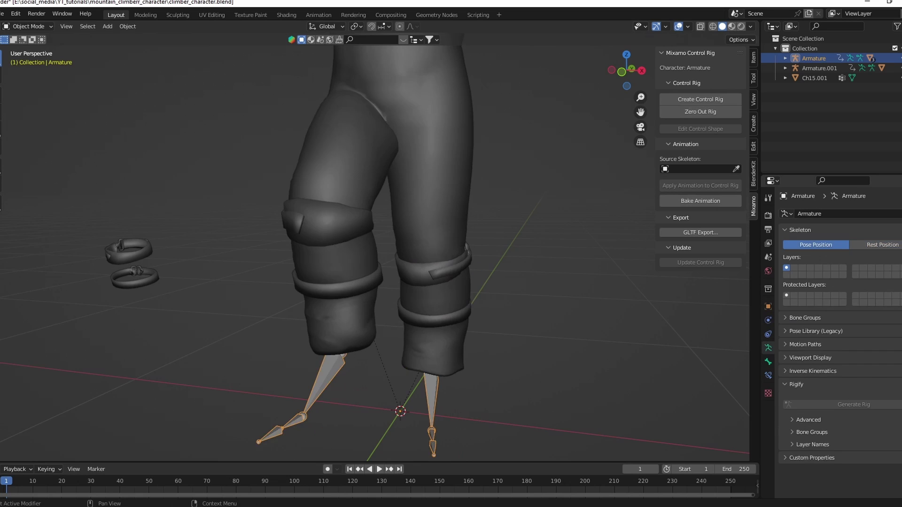
pyautogui.hotkey('ctrl', 'Tab')
pyautogui.click(348, 277)
pyautogui.press('r')
pyautogui.press('Escape')
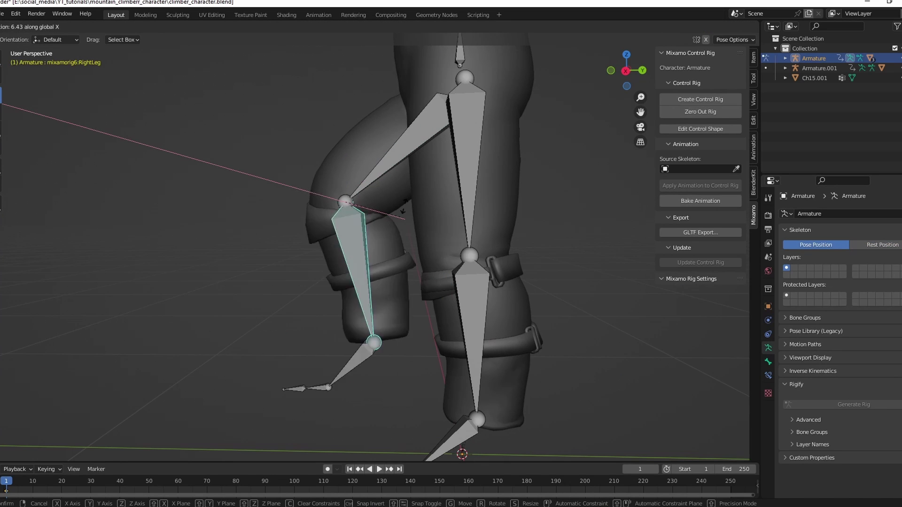
pyautogui.click(472, 306)
pyautogui.press('r')
pyautogui.press('x')
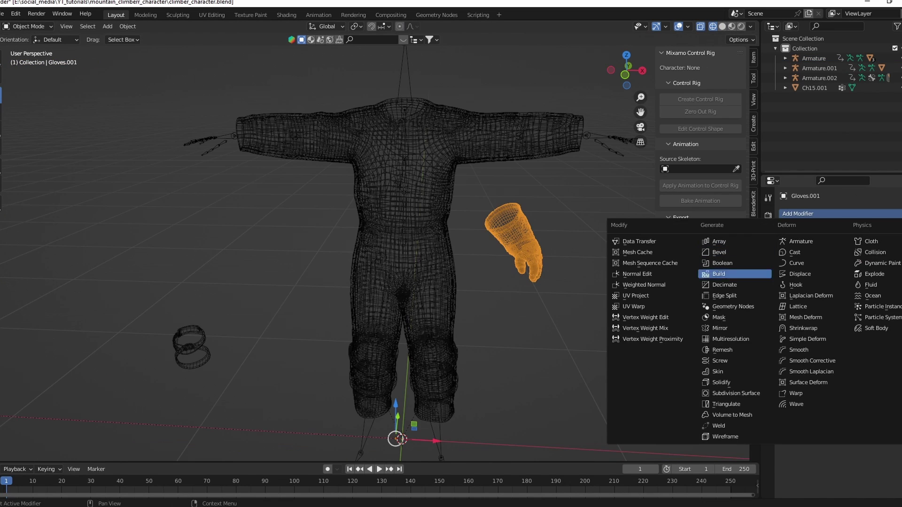
# Step: Add an X-axis Mirror modifier to the glove and move its whole mesh in Edit Mode
pyautogui.click(723, 317)
pyautogui.press('Tab')
pyautogui.hotkey('shift', 'z')
pyautogui.press('a')
pyautogui.press('g')
pyautogui.hotkey('alt', 'z')
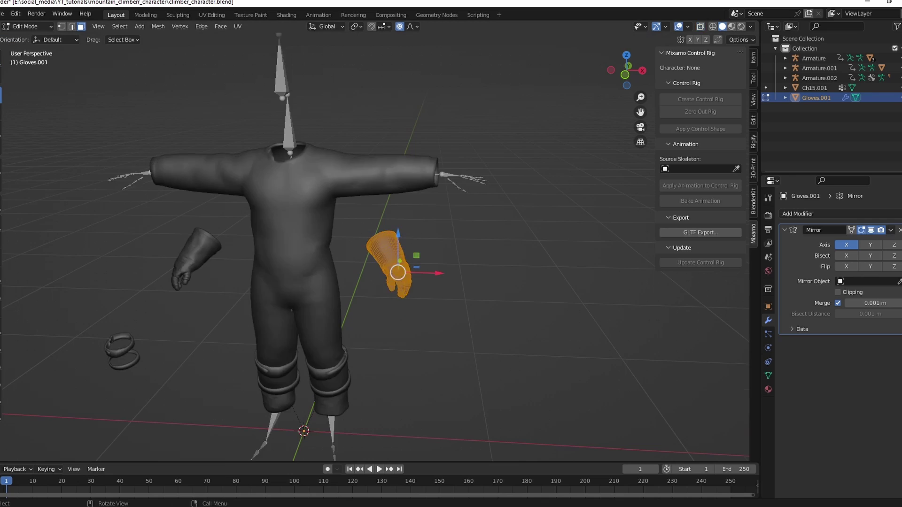
# Step: Move and rotate the glove mesh into the jacket's left sleeve opening over the hand bones
pyautogui.moveTo(328, 235); pyautogui.dragTo(385, 225, button='middle')
pyautogui.moveTo(329, 235); pyautogui.dragTo(423, 220, button='middle')
pyautogui.press('g')
pyautogui.scroll(2, 457, 181)
pyautogui.press('z')
pyautogui.moveTo(458, 181); pyautogui.dragTo(425, 249, button='middle')
pyautogui.press('g')
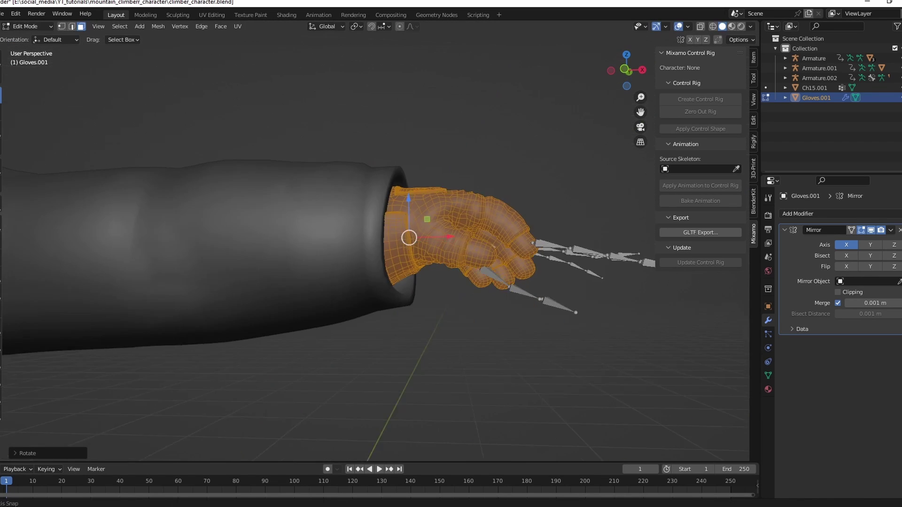
pyautogui.press('x')
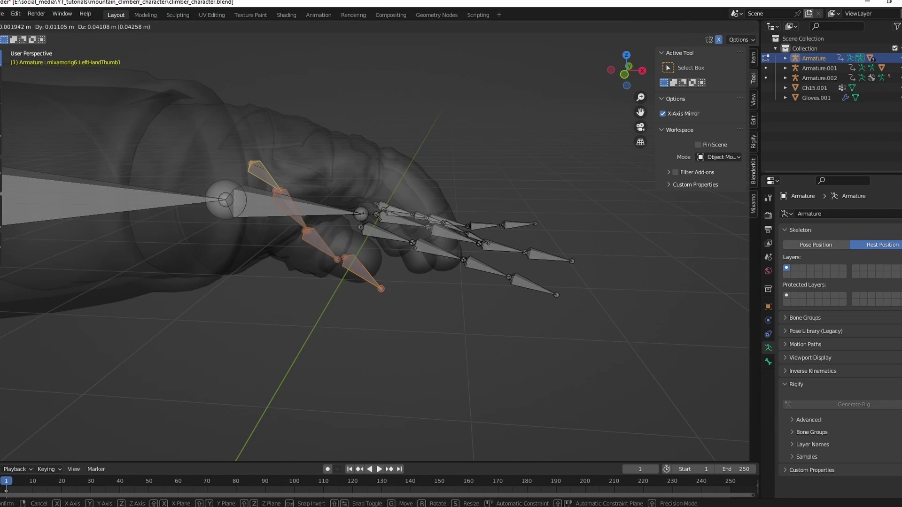
# Step: Move the armature's left thumb bones into the glove's thumb with X-axis mirroring, aligning them from the top view
pyautogui.press('Return')
pyautogui.moveTo(376, 235); pyautogui.dragTo(470, 202, button='middle')
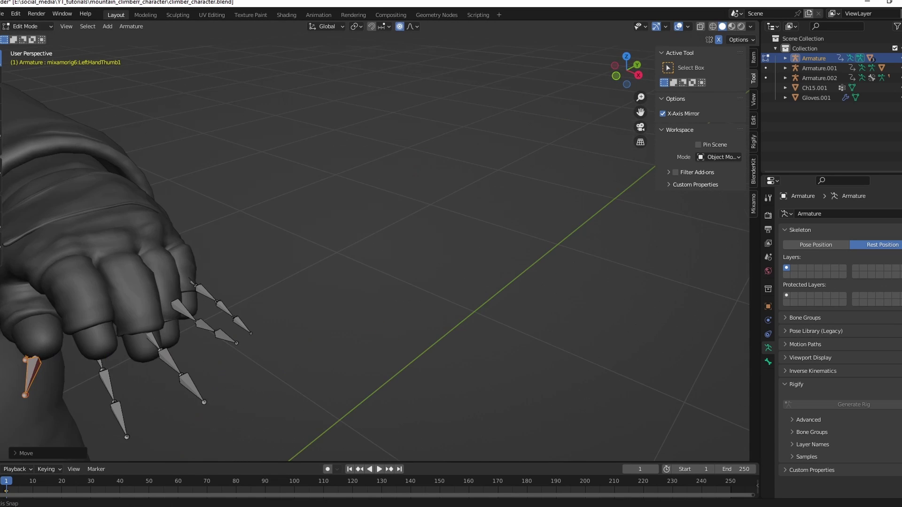
pyautogui.press('KP_7')
pyautogui.press('KP_Decimal')
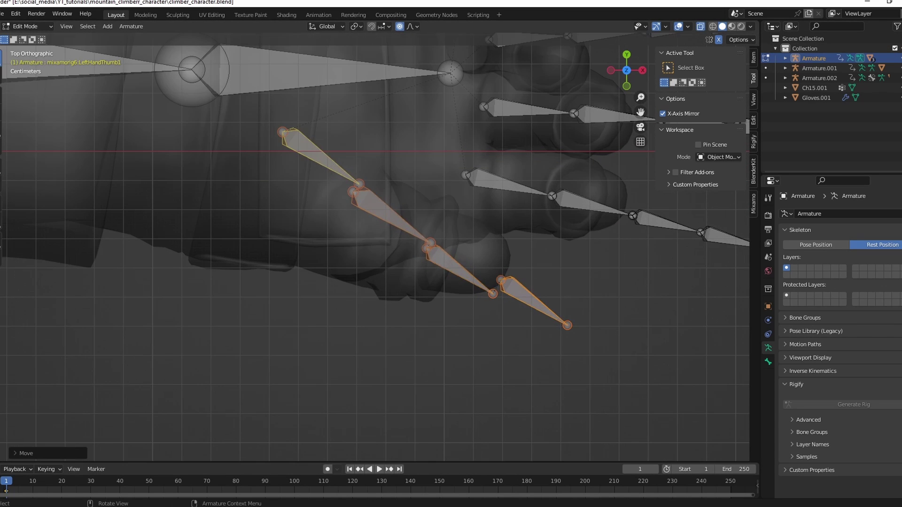
pyautogui.moveTo(376, 234); pyautogui.dragTo(441, 220, button='middle')
pyautogui.hotkey('shift', 'space')
pyautogui.press('g')
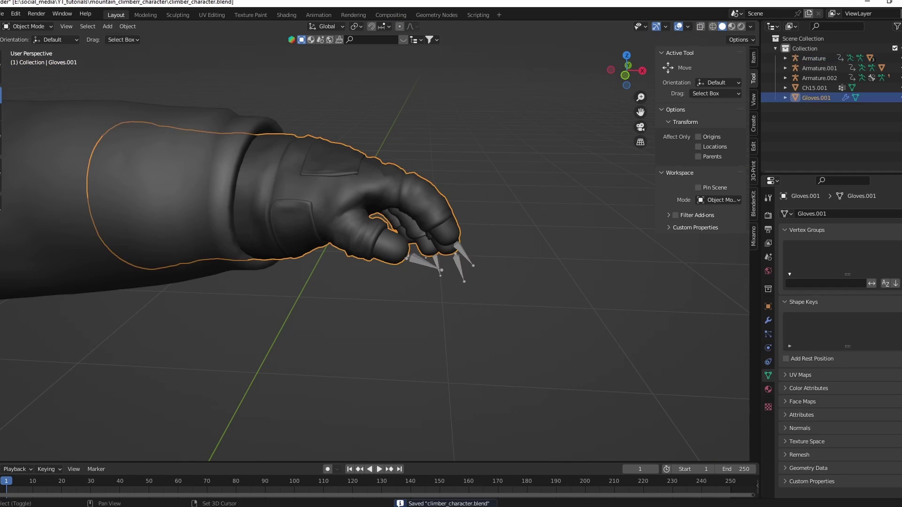
# Step: Parent the gloves to the character's armature
pyautogui.keyDown('shift'); pyautogui.click(439, 263); pyautogui.keyUp('shift')
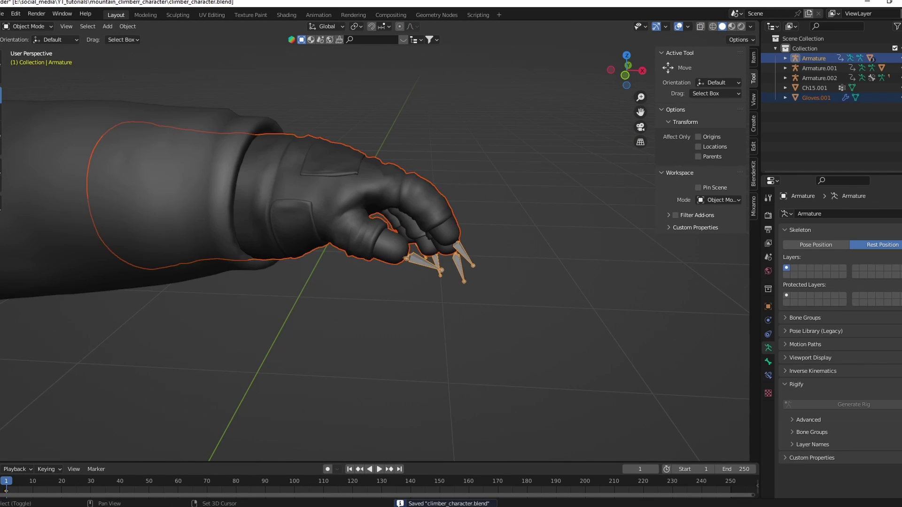
pyautogui.hotkey('ctrl', 'p')
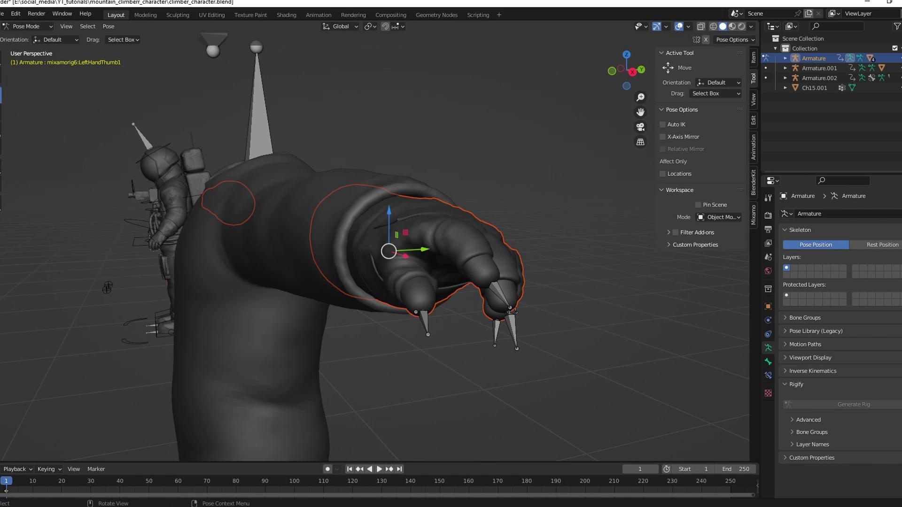
# Step: Rotate the left thumb bones in Pose Mode to test how the glove deforms
pyautogui.press('r')
pyautogui.press('r')
pyautogui.press('r')
pyautogui.press('r')
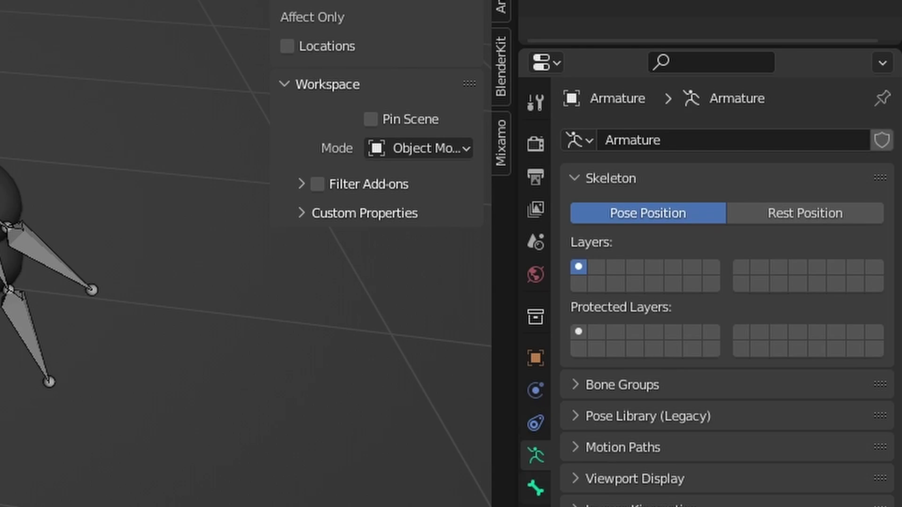
# Step: Copy the left thumb tip bone's name and filter the glove's vertex groups by mixamorig6:LeftHandThumb3
pyautogui.click(768, 362)
pyautogui.doubleClick(833, 214)
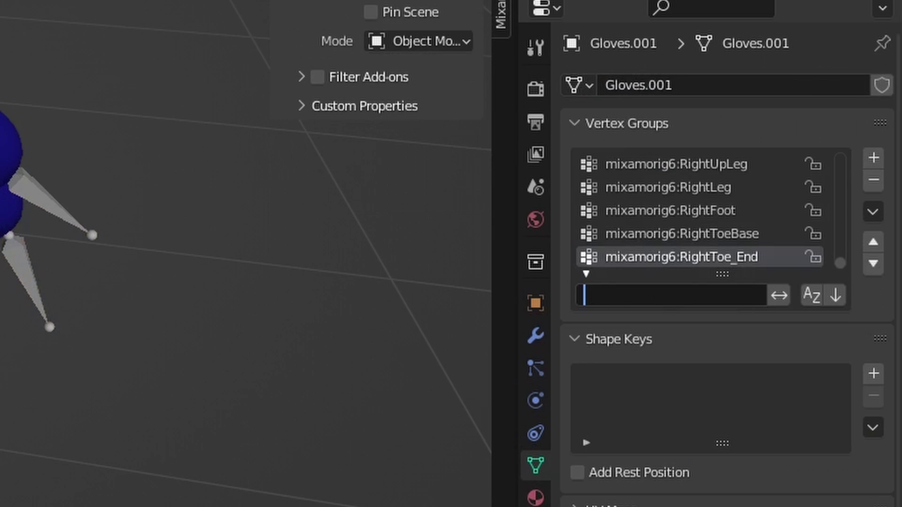
pyautogui.write('mixamorig6:LeftHandThumb3')
pyautogui.press('Return')
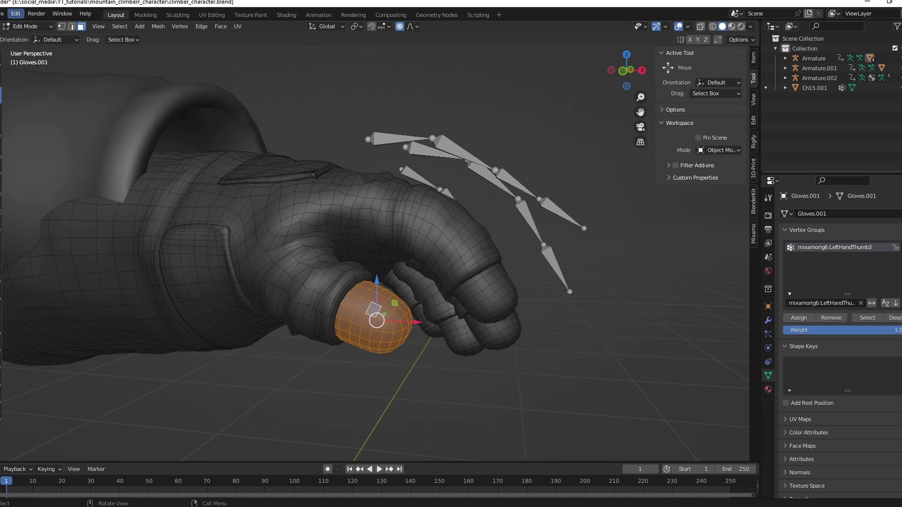
# Step: Switch the glove to Weight Paint mode and save the file
pyautogui.click(31, 81)
pyautogui.hotkey('ctrl', 's')
pyautogui.moveTo(376, 234); pyautogui.dragTo(306, 220, button='middle')
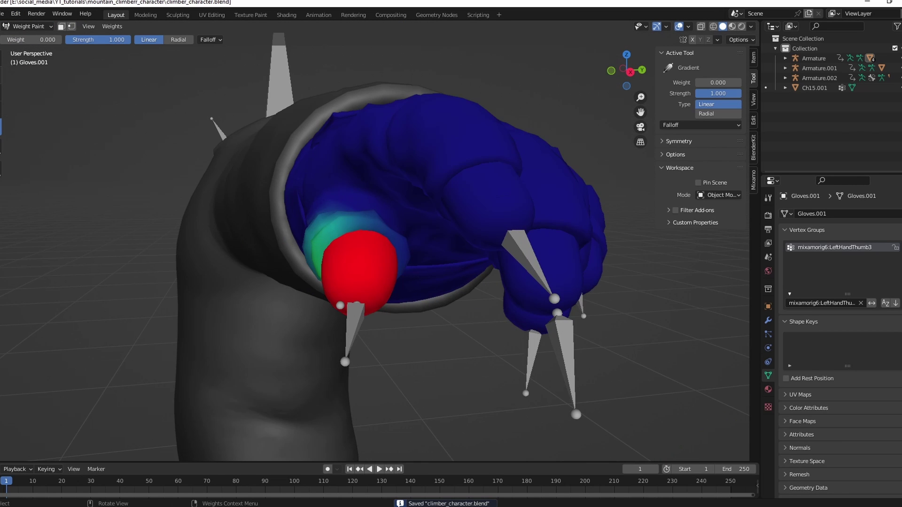
# Step: Refine the glove's left thumb weights using the Gradient tool with weight 0 and strength 1
pyautogui.moveTo(700, 208); pyautogui.dragTo(733, 207)
pyautogui.scroll(2, 352, 231)
pyautogui.moveTo(404, 260); pyautogui.dragTo(407, 236, button='middle')
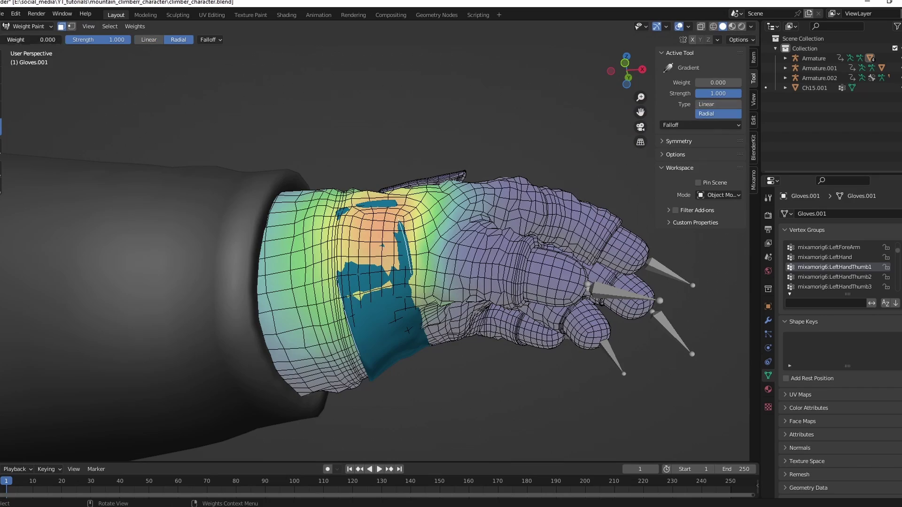
pyautogui.press('Escape')
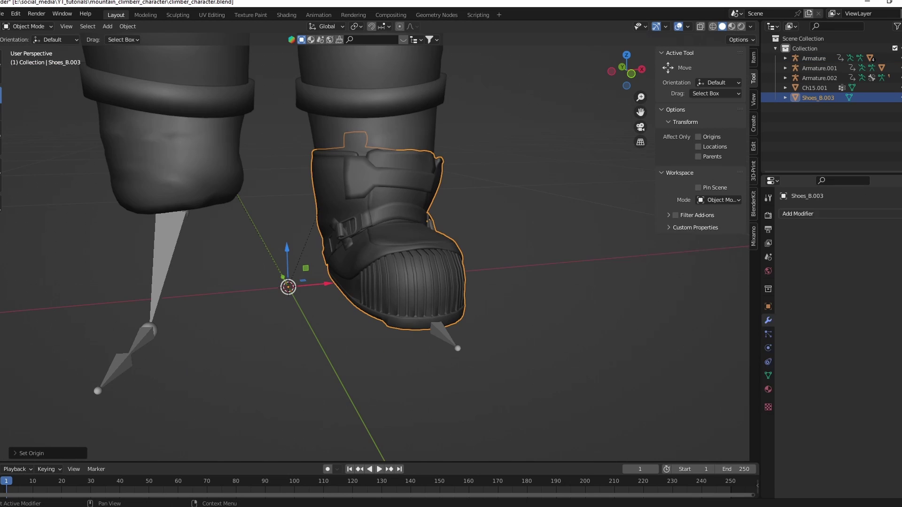
# Step: Add a Mirror modifier to the shoe and apply it to create the second shoe
pyautogui.click(720, 328)
pyautogui.click(846, 241)
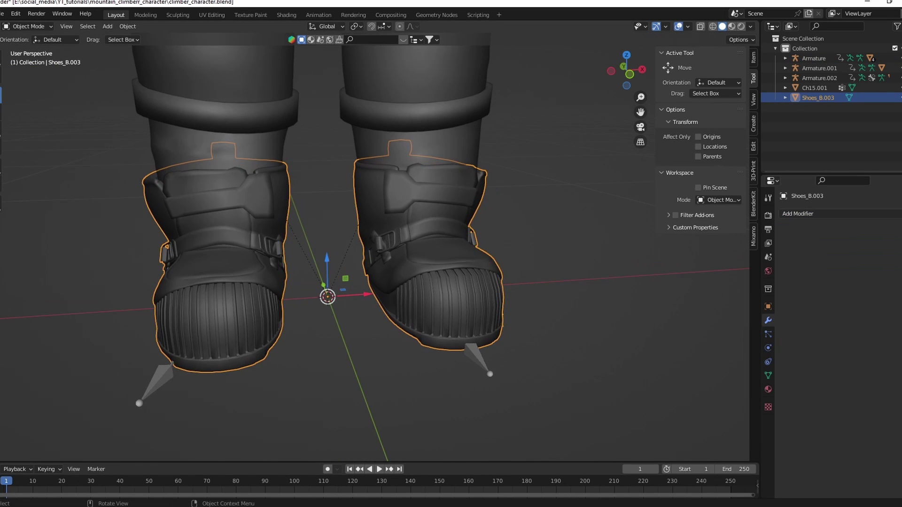
# Step: Parent the pair of shoes to the character's armature
pyautogui.keyDown('shift'); pyautogui.click(139, 403); pyautogui.keyUp('shift')
pyautogui.hotkey('ctrl', 'p')
pyautogui.click(433, 363)
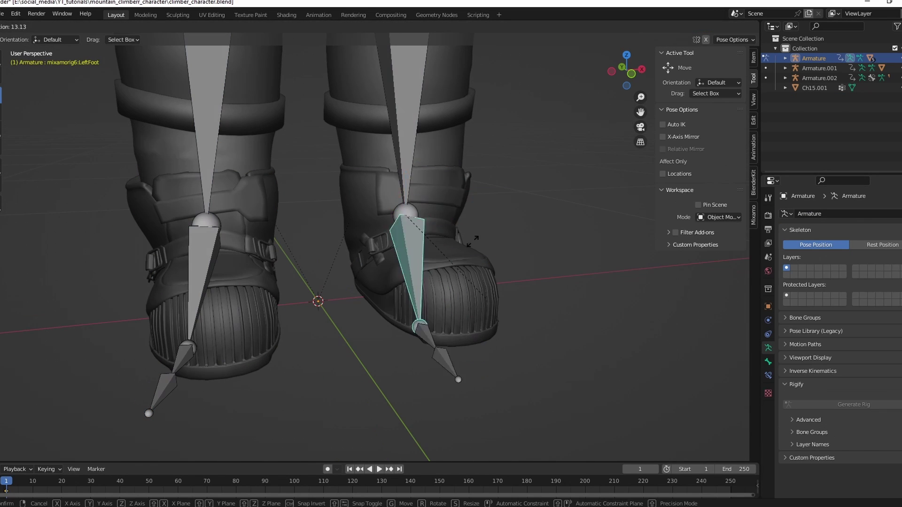
# Step: Give the shoes a single vertex group named mixamorig6:LeftFoot, switch to Weight Paint mode and save the file
pyautogui.click(767, 361)
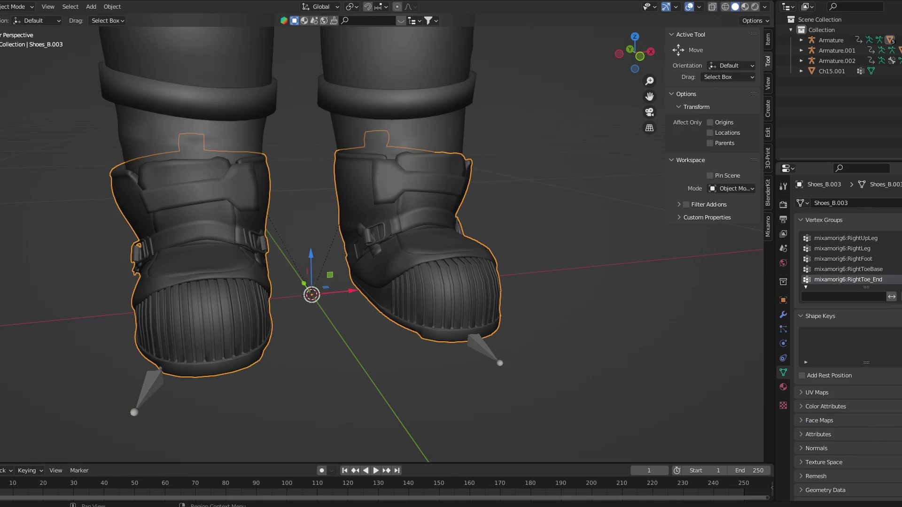
pyautogui.write('mixamorig6:LeftFoot')
pyautogui.click(28, 26)
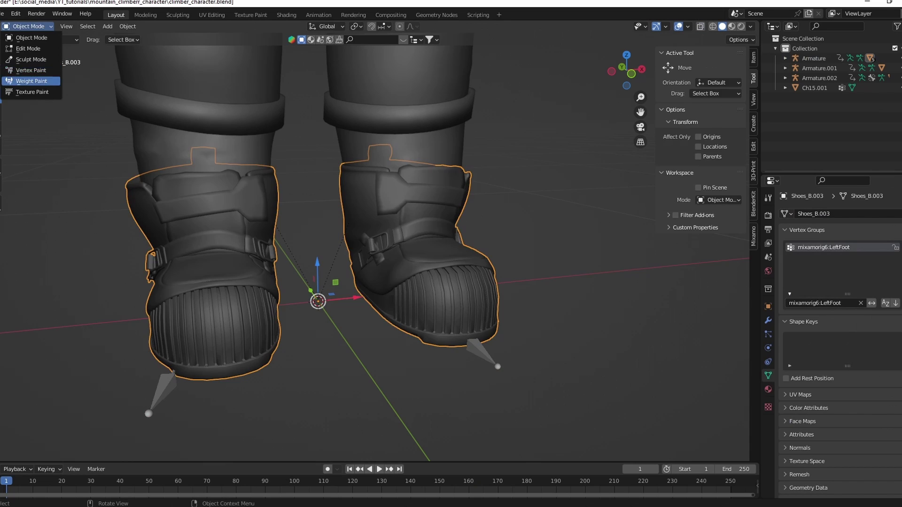
pyautogui.click(33, 78)
pyautogui.hotkey('ctrl', 's')
# Step: Assign the whole left shoe to the mixamorig6:LeftFoot vertex group at full weight and return to Weight Paint mode
pyautogui.press('Tab')
pyautogui.hotkey('alt', 'a')
pyautogui.hotkey('shift', 'z')
pyautogui.click(867, 318)
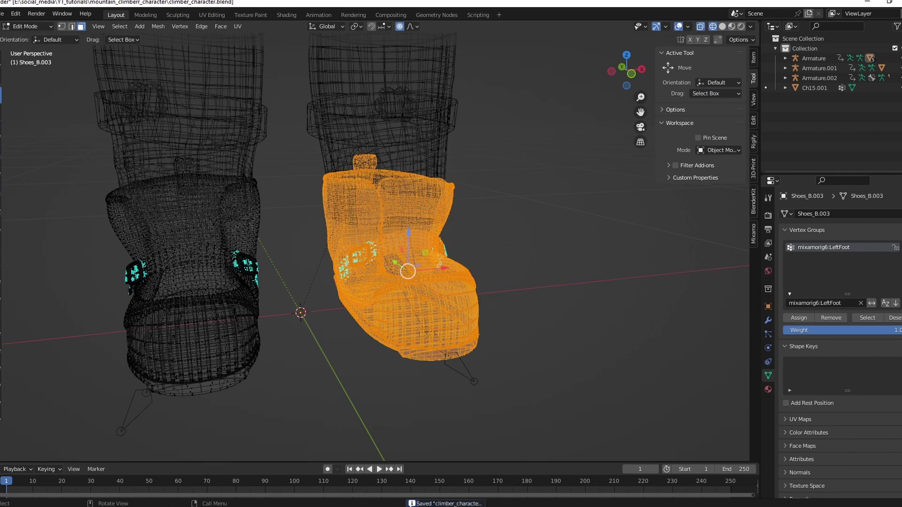
pyautogui.click(31, 80)
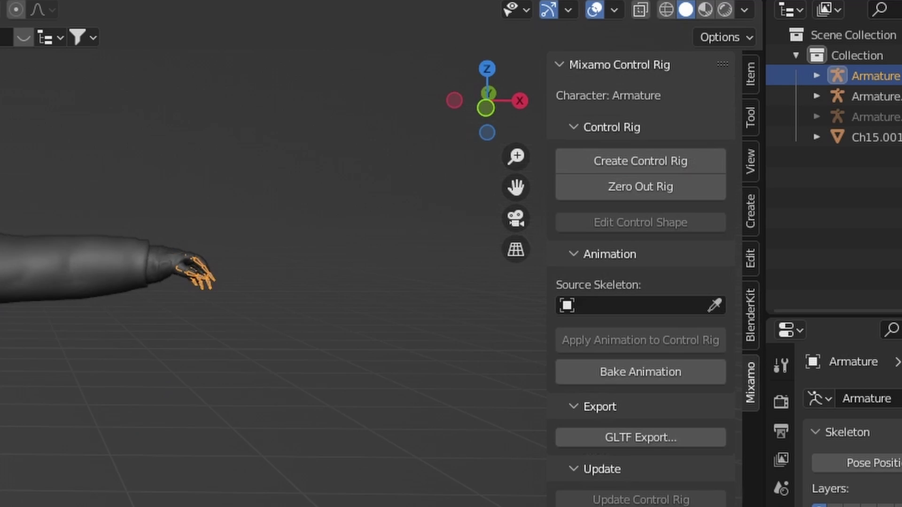
# Step: Create the Mixamo control rig and, in Pose Position, raise the left foot IK control forward
pyautogui.click(638, 160)
pyautogui.click(605, 278)
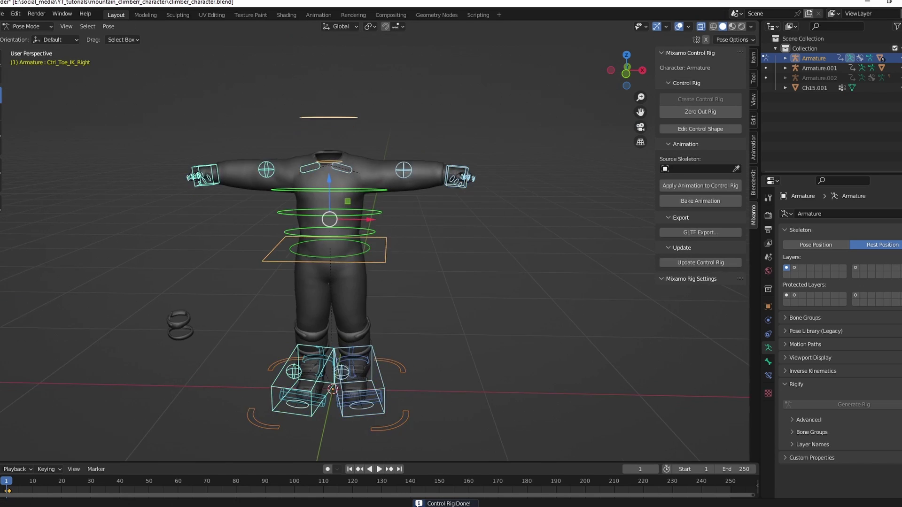
pyautogui.scroll(5, 375, 282)
pyautogui.click(364, 347)
pyautogui.press('g')
pyautogui.click(816, 244)
pyautogui.moveTo(376, 235); pyautogui.dragTo(422, 225, button='middle')
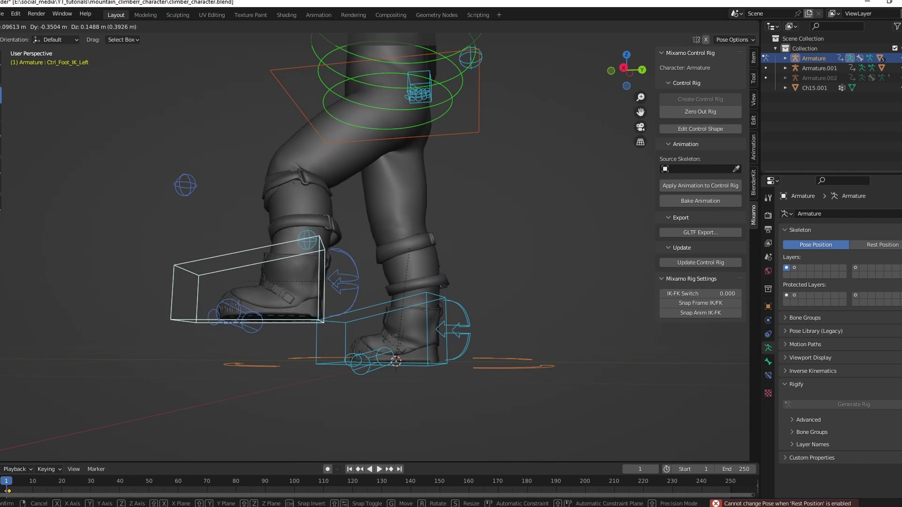
pyautogui.scroll(-5, 375, 234)
pyautogui.scroll(3, 357, 212)
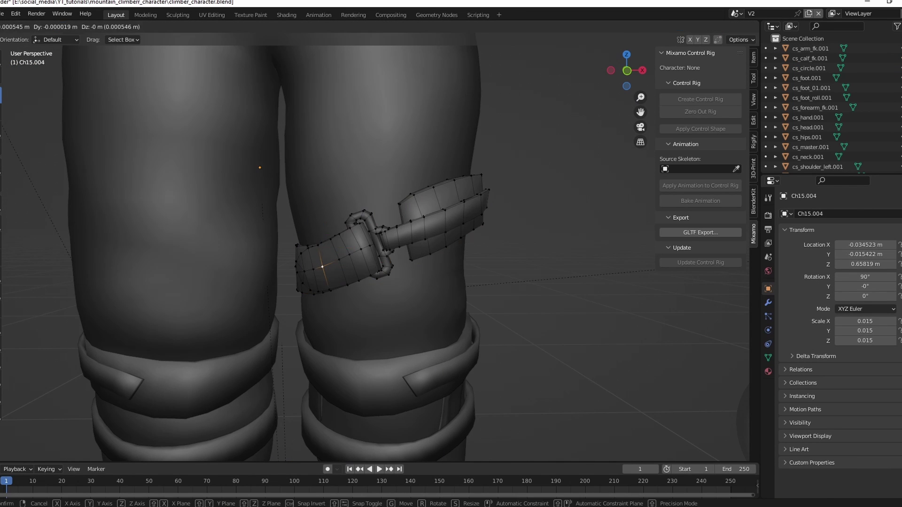
# Step: Reshape the buckled strap around the left thigh by moving its vertices with proportional editing
pyautogui.press('Return')
pyautogui.scroll(-2, 328, 235)
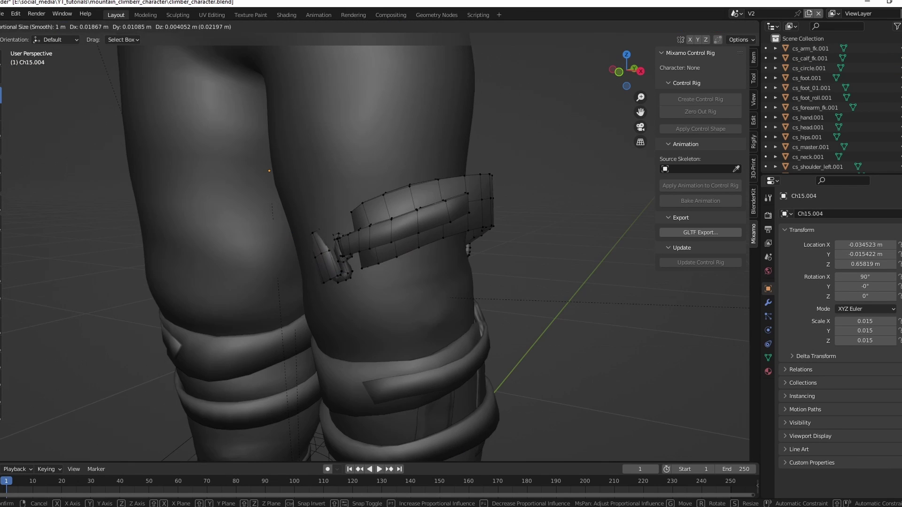
pyautogui.scroll(5, 329, 235)
pyautogui.moveTo(329, 235); pyautogui.dragTo(357, 221, button='middle')
pyautogui.scroll(-2, 357, 235)
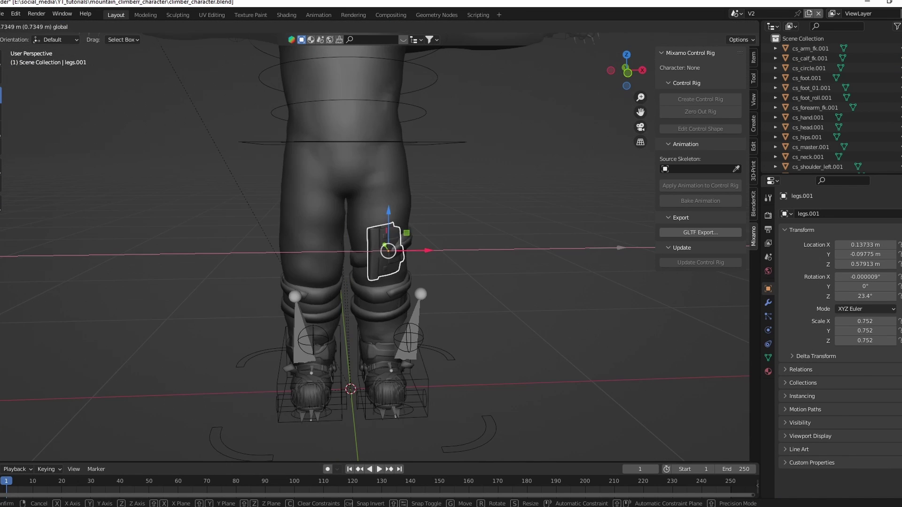
# Step: Position the leg pouch over the strap on the left thigh
pyautogui.scroll(4, 423, 253)
pyautogui.scroll(3, 423, 254)
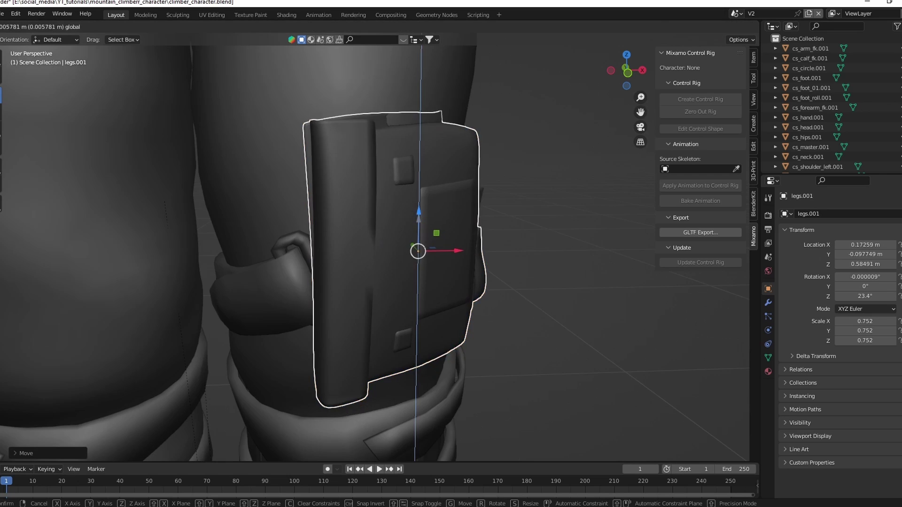
pyautogui.scroll(-3, 423, 253)
pyautogui.moveTo(422, 254); pyautogui.dragTo(451, 244, button='middle')
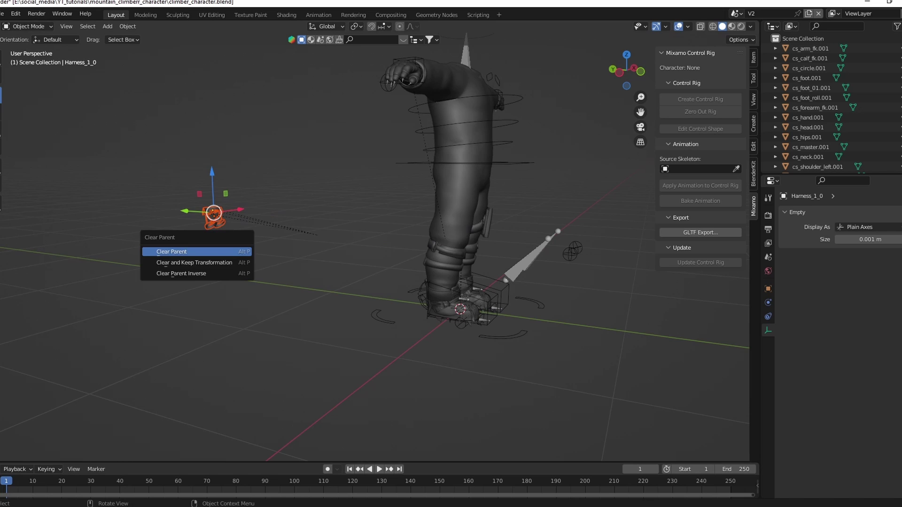
# Step: Clear the harness's parent while keeping its transformation, and scale and move it onto the character's hips
pyautogui.click(169, 262)
pyautogui.press('s')
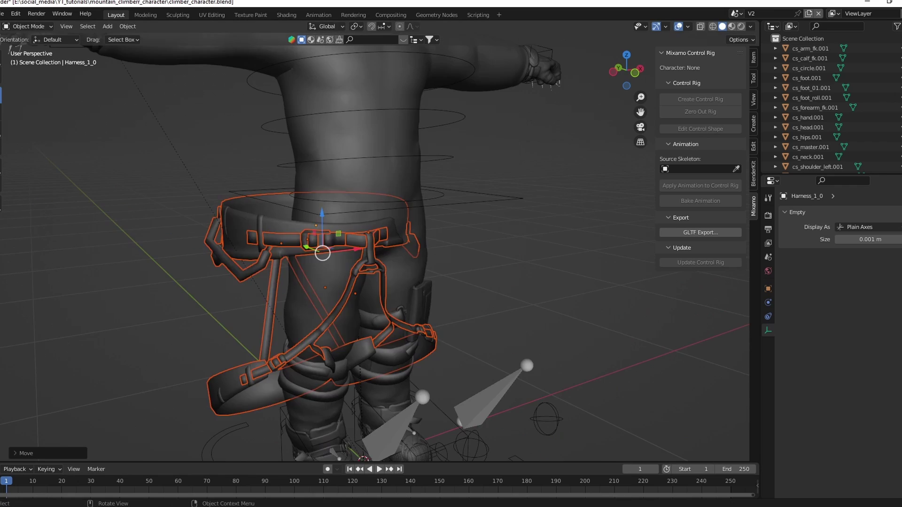
pyautogui.press('g')
pyautogui.scroll(2, 428, 254)
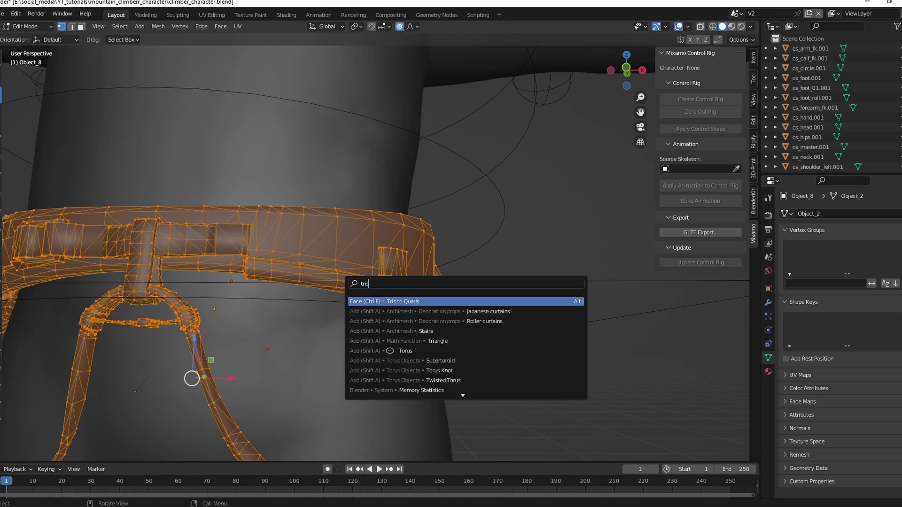
# Step: Convert the harness mesh's triangles to quads and add a Surface Deform modifier to the waist belt
pyautogui.press('m')
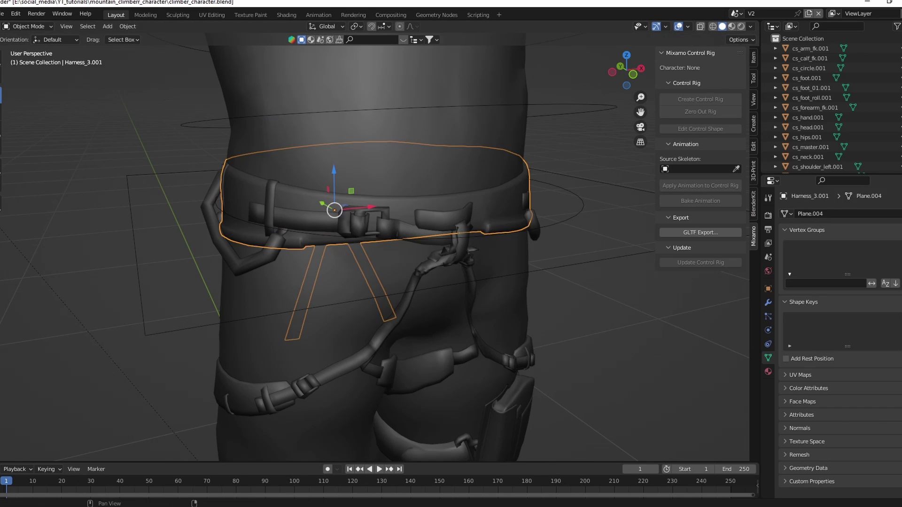
pyautogui.click(768, 302)
pyautogui.click(835, 207)
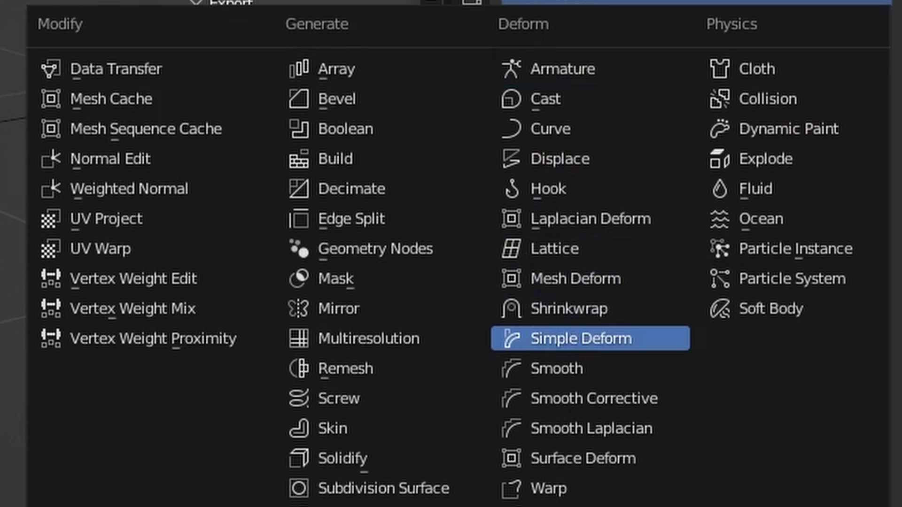
pyautogui.click(582, 458)
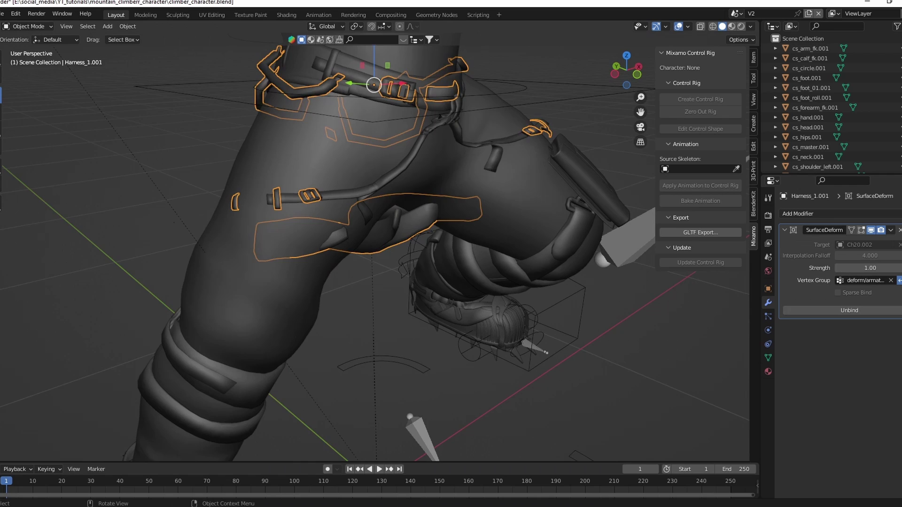
# Step: Assign the deform/armature_mask vertex group to the Armature and SurfaceDeform modifiers of the harness straps
pyautogui.press('c')
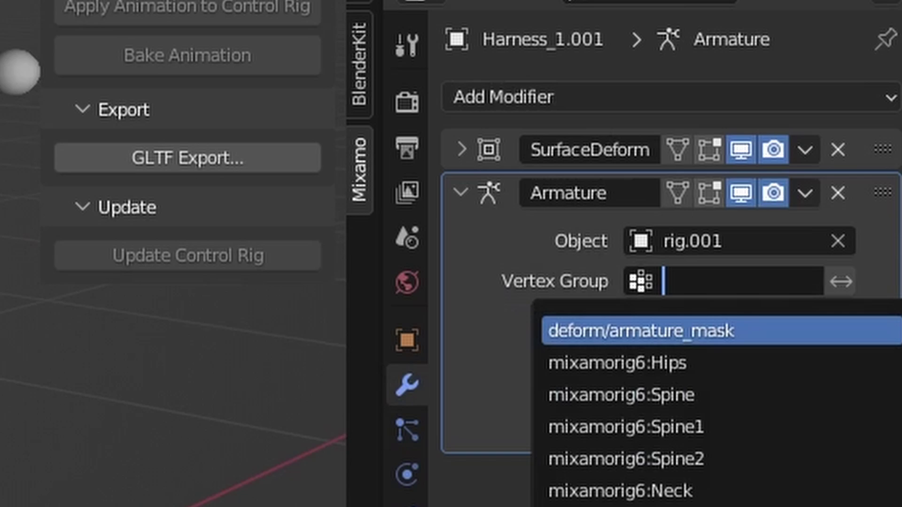
pyautogui.click(664, 329)
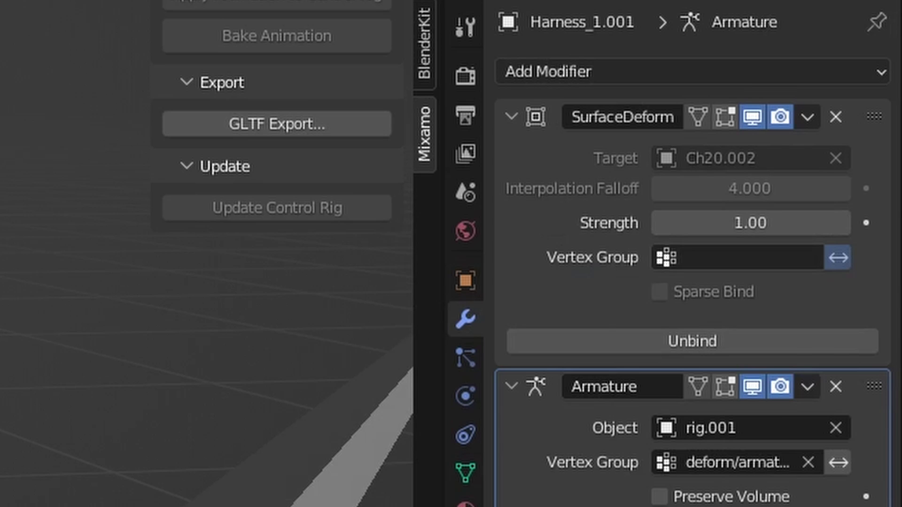
pyautogui.click(742, 257)
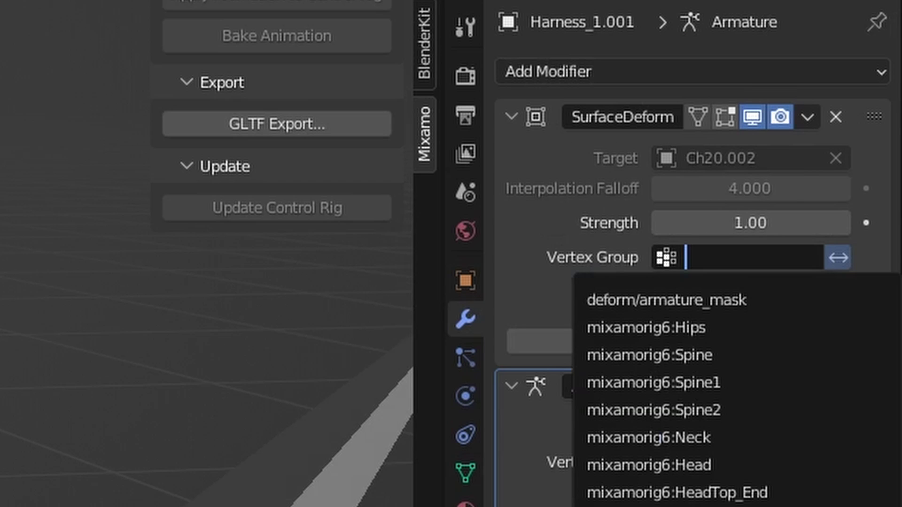
pyautogui.press('Return')
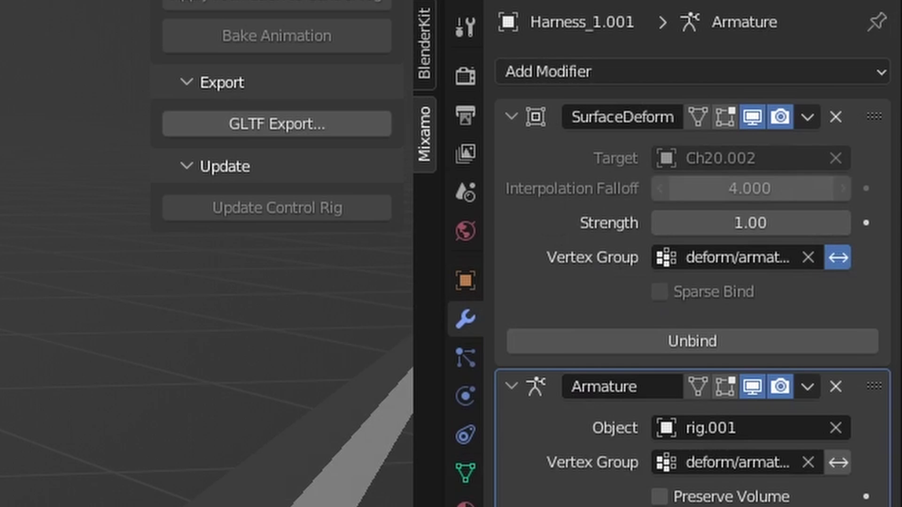
pyautogui.click(742, 257)
pyautogui.press('Return')
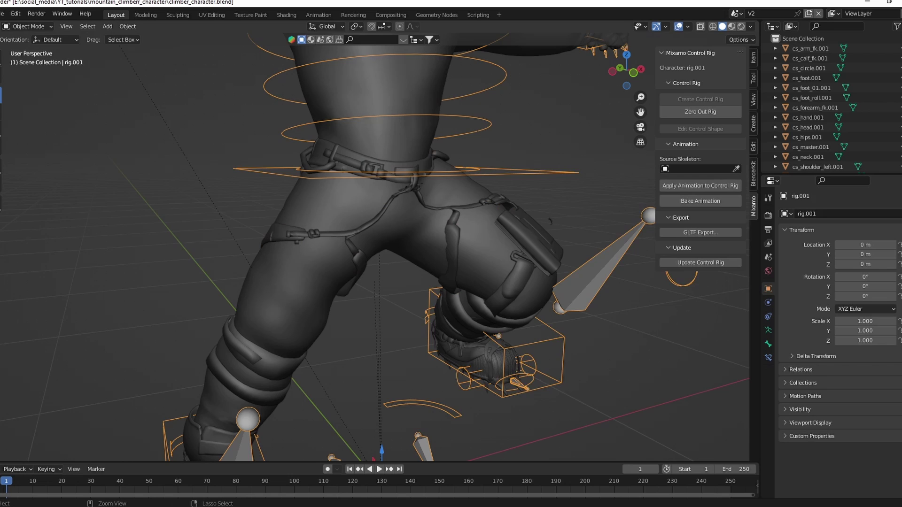
# Step: Select the spikes fitted to the left shoe
pyautogui.press('g')
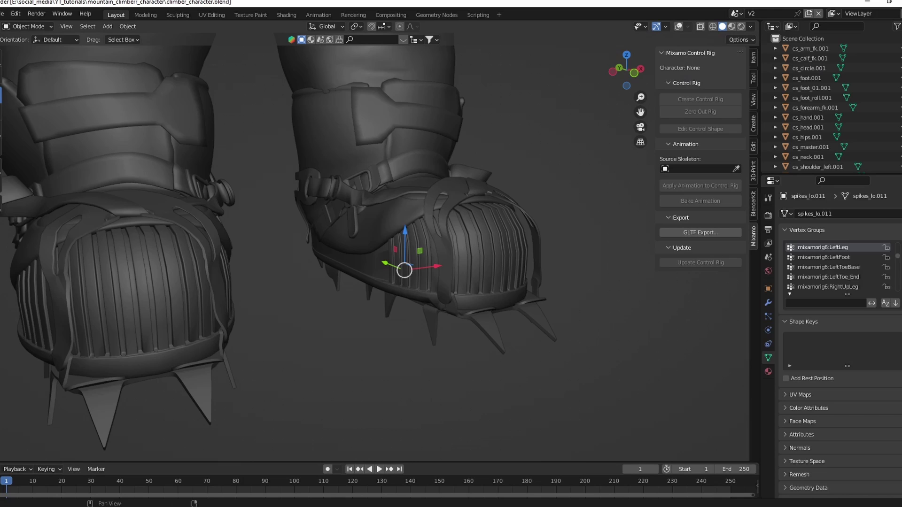
pyautogui.click(402, 267)
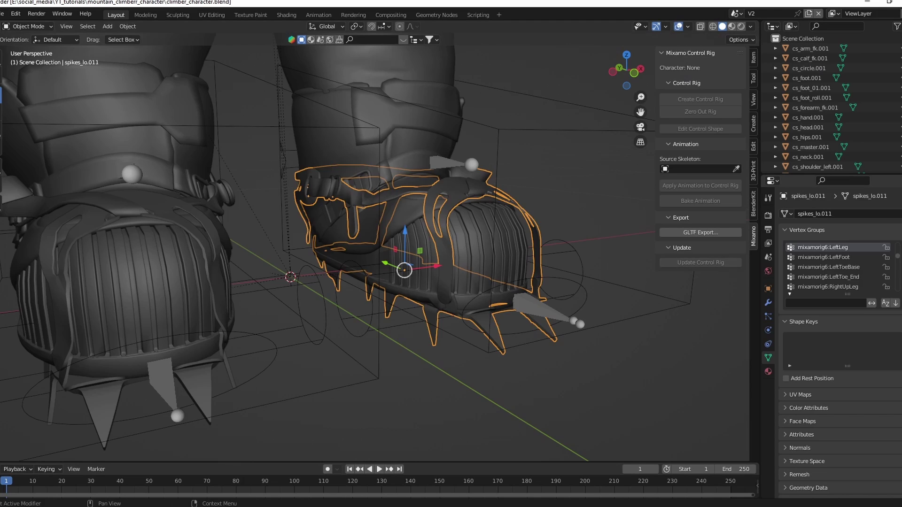
# Step: Orient a plane against the right thigh below the harness belt and add a Subdivision Surface modifier to it
pyautogui.press('r')
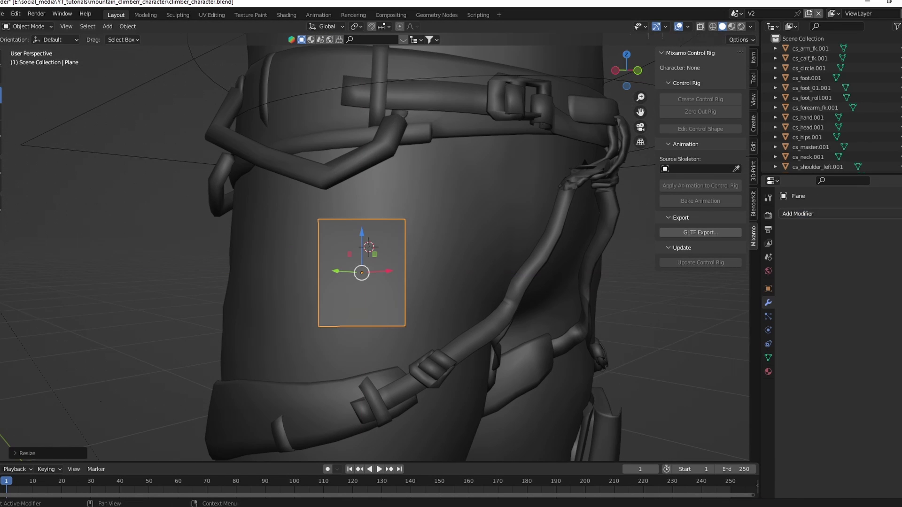
pyautogui.click(799, 214)
pyautogui.click(736, 393)
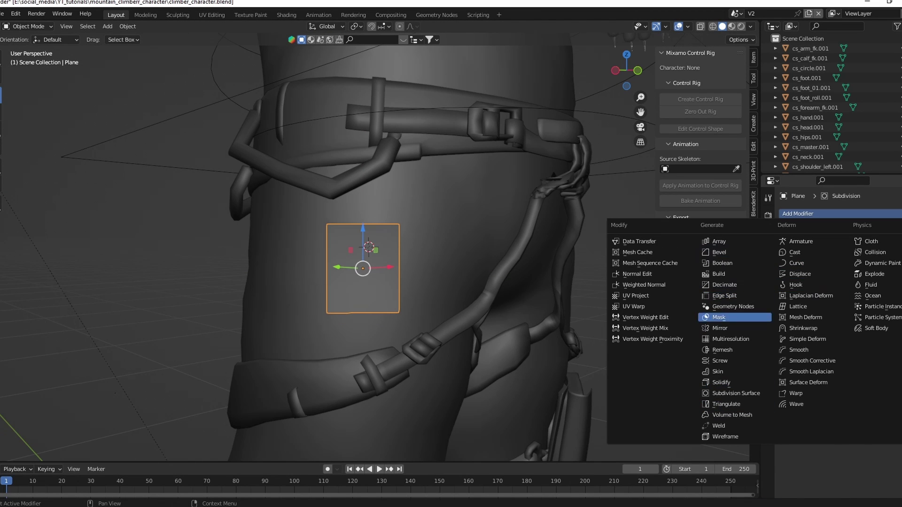
pyautogui.click(811, 394)
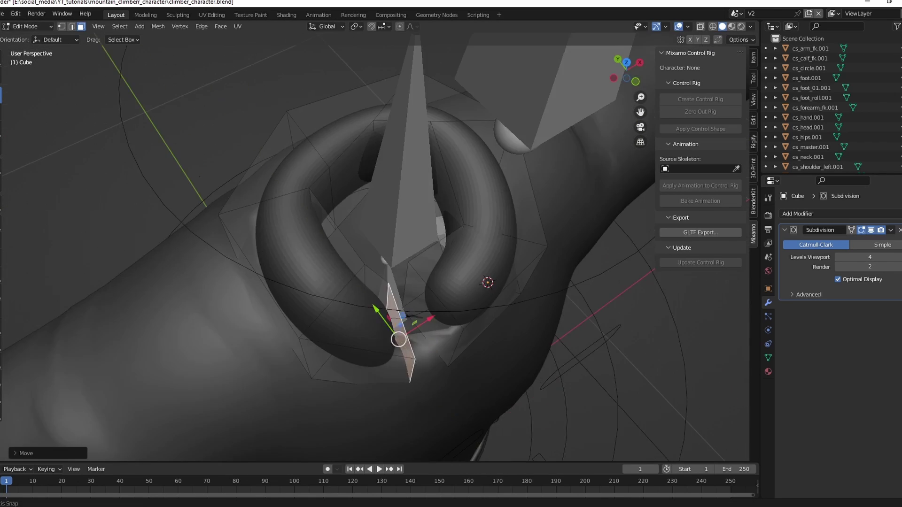
# Step: Shape the collar around the neck and sculpt its front opening with the Flatten/Contrast brush at strength 1
pyautogui.moveTo(487, 284)
pyautogui.mouseDown(button='middle')
pyautogui.moveTo(463, 342)
pyautogui.moveTo(499, 346)
pyautogui.mouseUp(button='middle')
pyautogui.scroll(4, 460, 211)
pyautogui.scroll(-4, 459, 211)
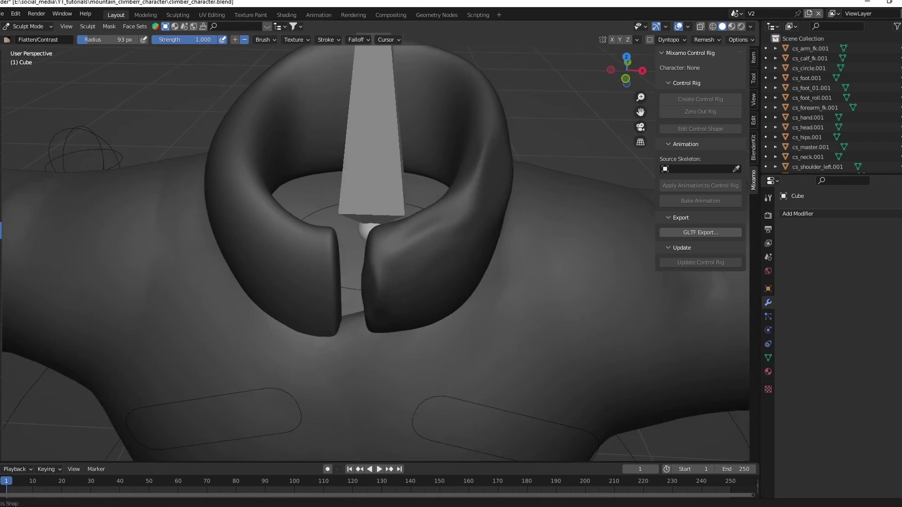
pyautogui.moveTo(459, 211)
pyautogui.mouseDown(button='middle')
pyautogui.moveTo(268, 161)
pyautogui.moveTo(310, 109)
pyautogui.moveTo(264, 222)
pyautogui.mouseUp(button='middle')
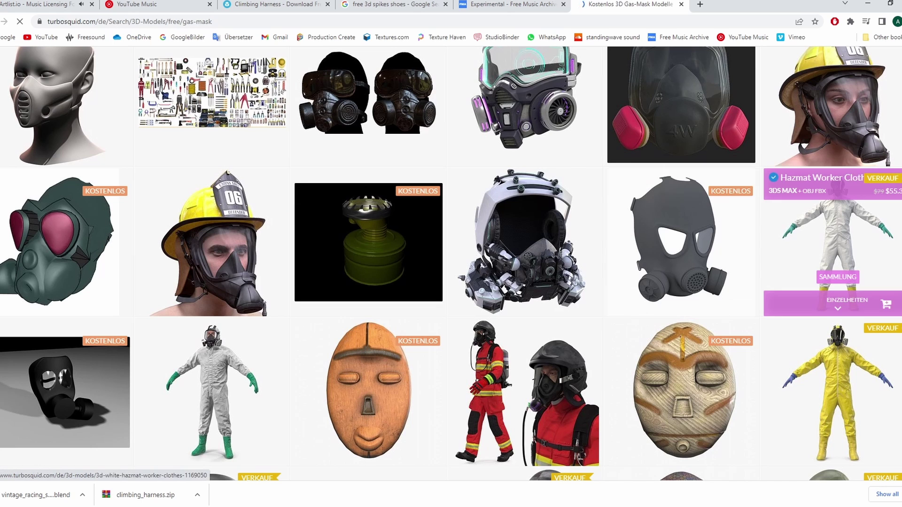
# Step: Browse free gas mask models on TurboSquid in the browser, and move the imported mask along X in Blender
pyautogui.scroll(-4, 212, 235)
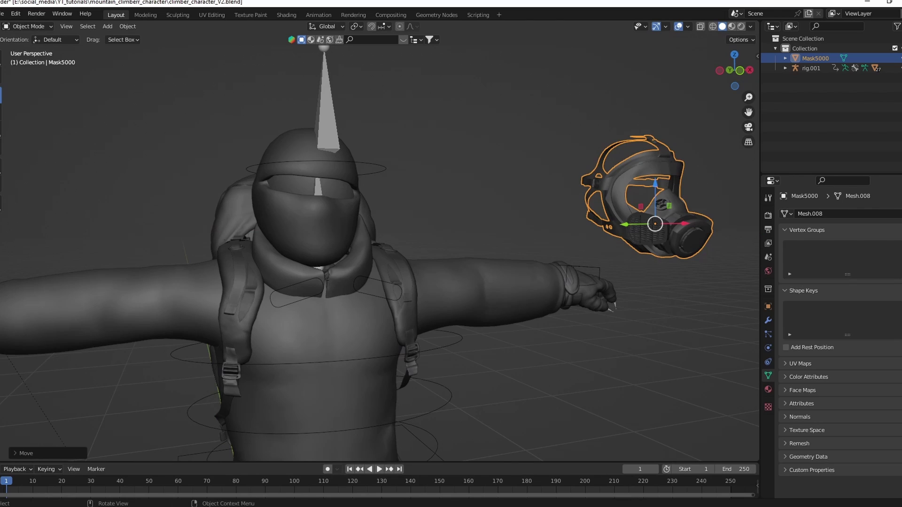
pyautogui.press('g')
pyautogui.press('x')
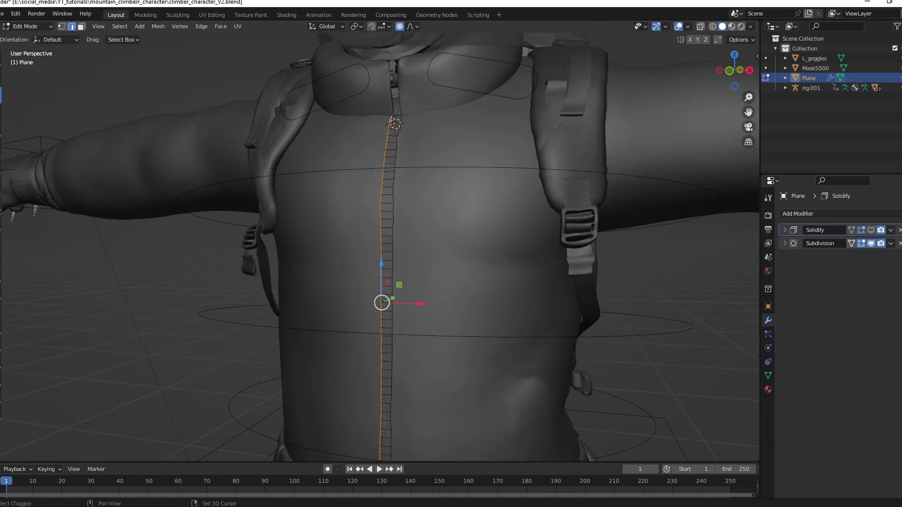
# Step: Turn off proportional editing for the zipper strip running down the jacket front
pyautogui.scroll(1, 380, 247)
pyautogui.press('o')
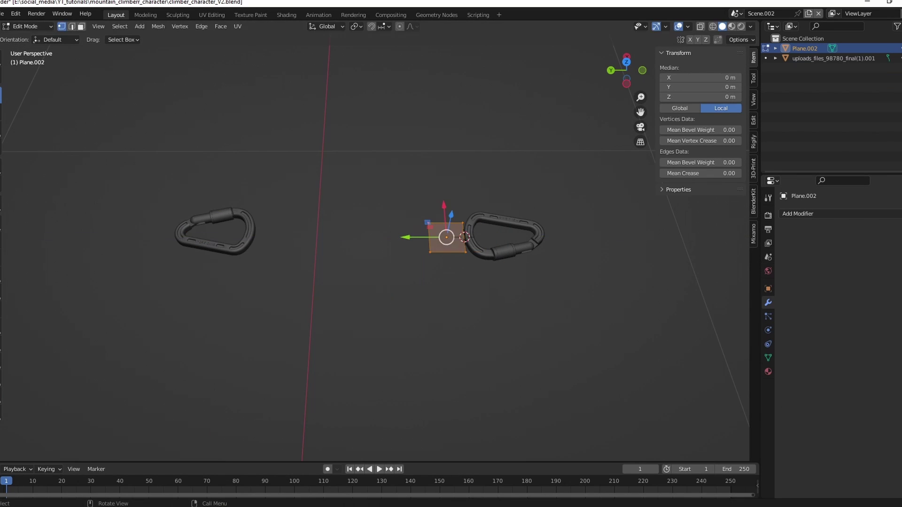
# Step: Add a Subdivision Surface modifier to the plane beside the carabiner and extrude it into a strap looped around it
pyautogui.click(797, 214)
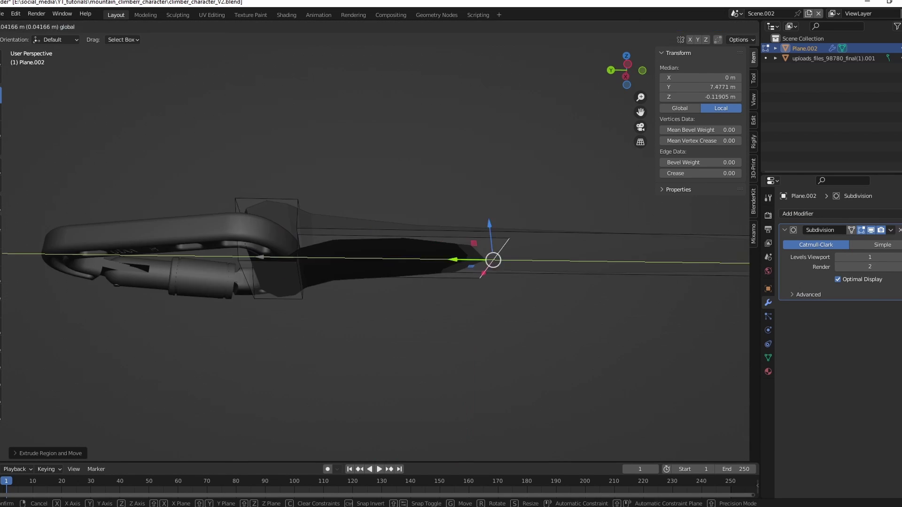
pyautogui.moveTo(423, 282); pyautogui.dragTo(432, 305, button='middle')
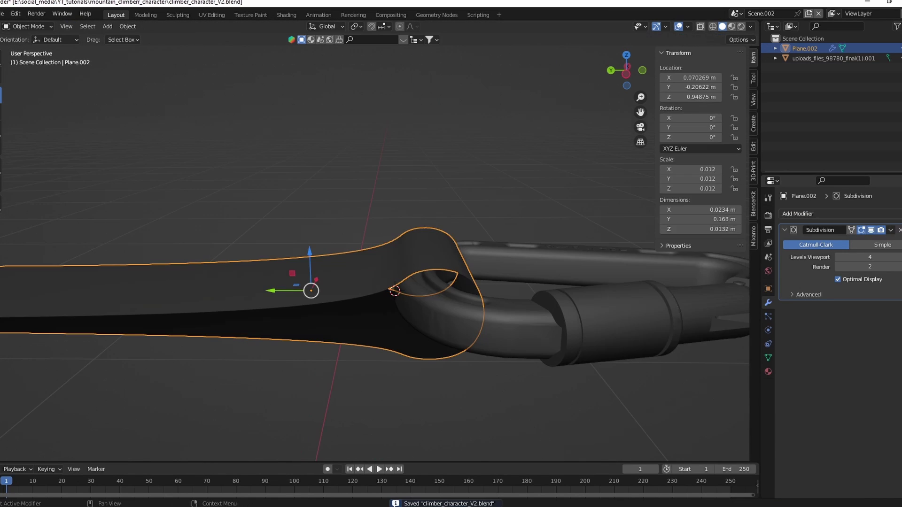
# Step: Add a Solidify modifier to the carabiner strap with a thickness of 0.044 m and adjust its offset
pyautogui.click(797, 214)
pyautogui.click(733, 371)
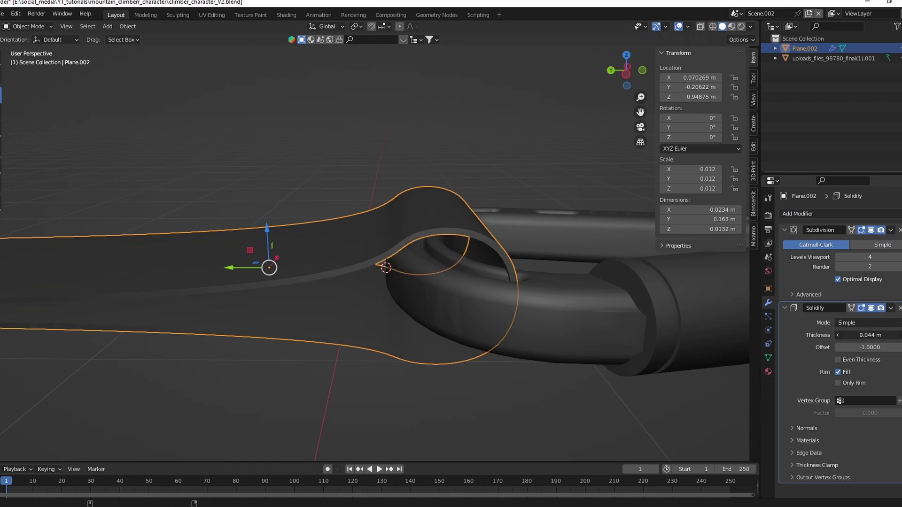
pyautogui.moveTo(869, 347); pyautogui.dragTo(883, 347)
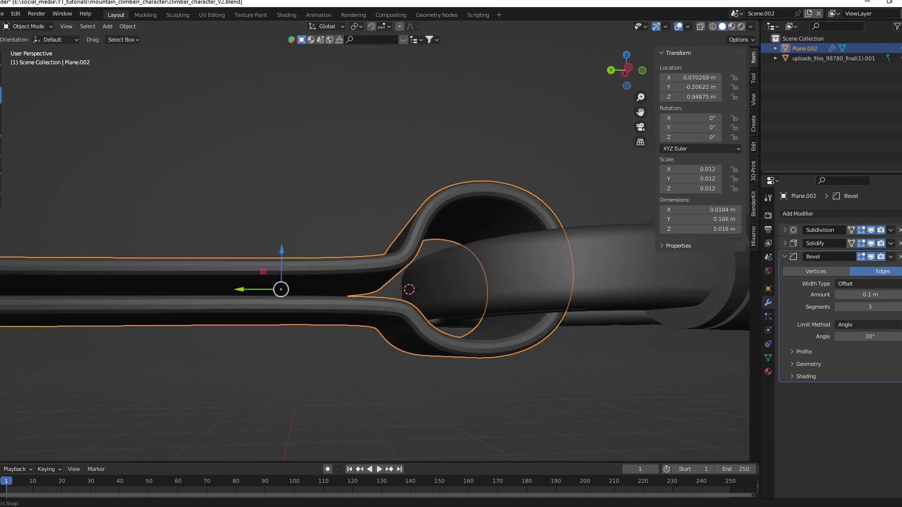
# Step: Save the climber file, and open the jacket's zipper strip for mesh editing
pyautogui.hotkey('ctrl', 's')
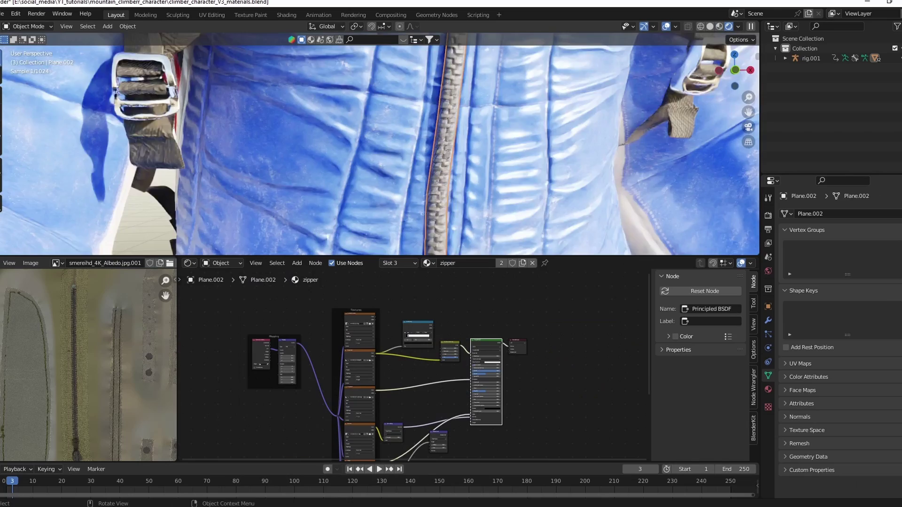
pyautogui.scroll(-8, 379, 150)
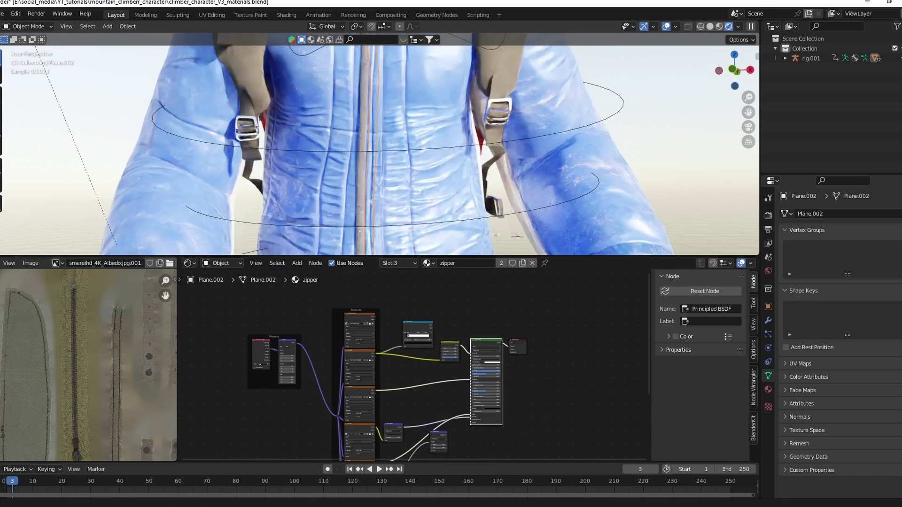
pyautogui.press('Tab')
pyautogui.scroll(3, 89, 365)
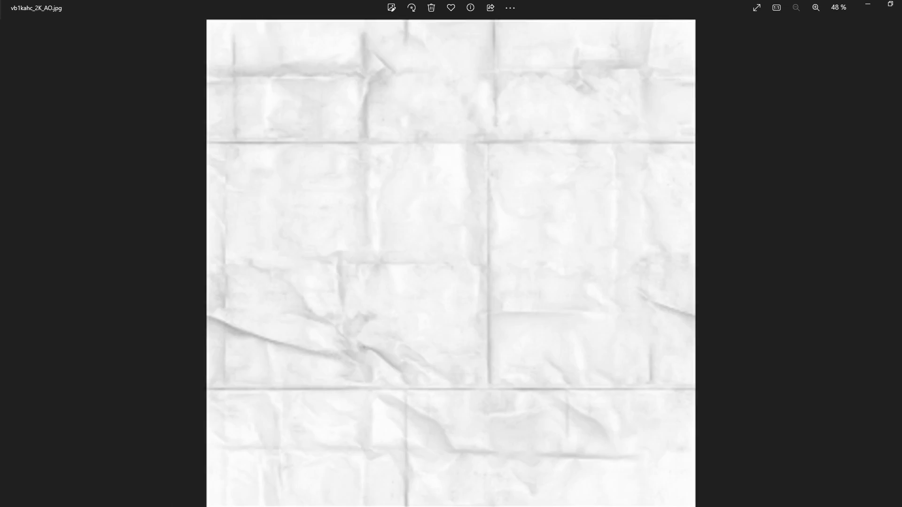
# Step: Look through the texture maps that follow the vb1kahc_2K_AO image in its folder
pyautogui.press('Right')
pyautogui.press('Right')
pyautogui.press('Right')
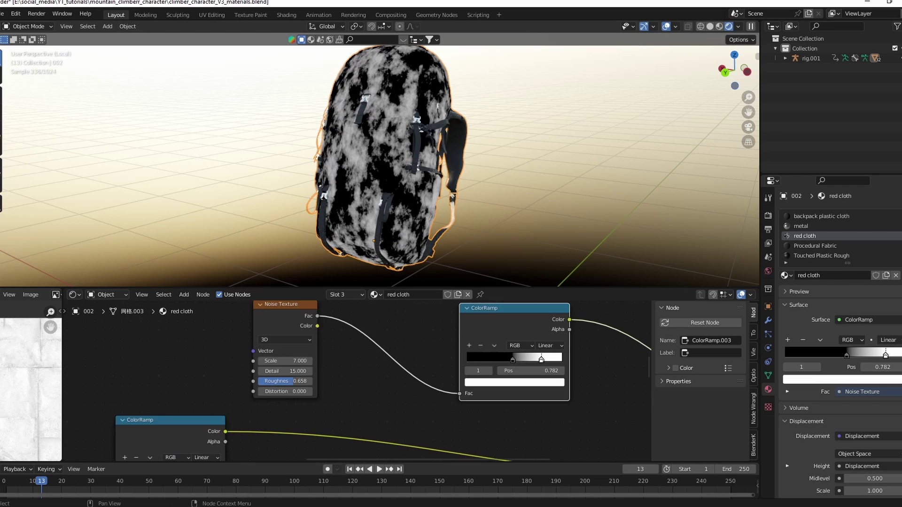
# Step: Link the noise texture's ColorRamp to the Mix node's factor in the backpack's red cloth material
pyautogui.keyDown('ctrl'); pyautogui.moveTo(357, 376); pyautogui.dragTo(343, 397, button='middle'); pyautogui.keyUp('ctrl')
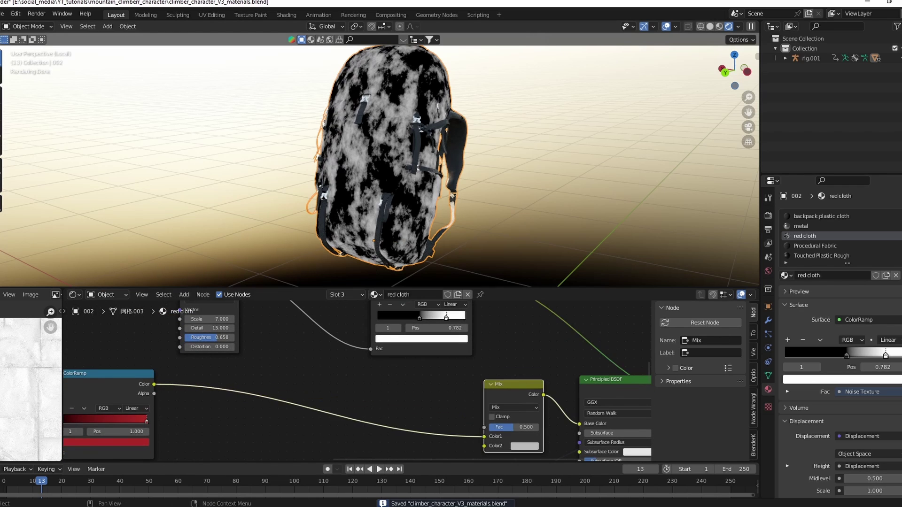
pyautogui.scroll(-2, 357, 381)
pyautogui.moveTo(483, 427); pyautogui.dragTo(435, 303)
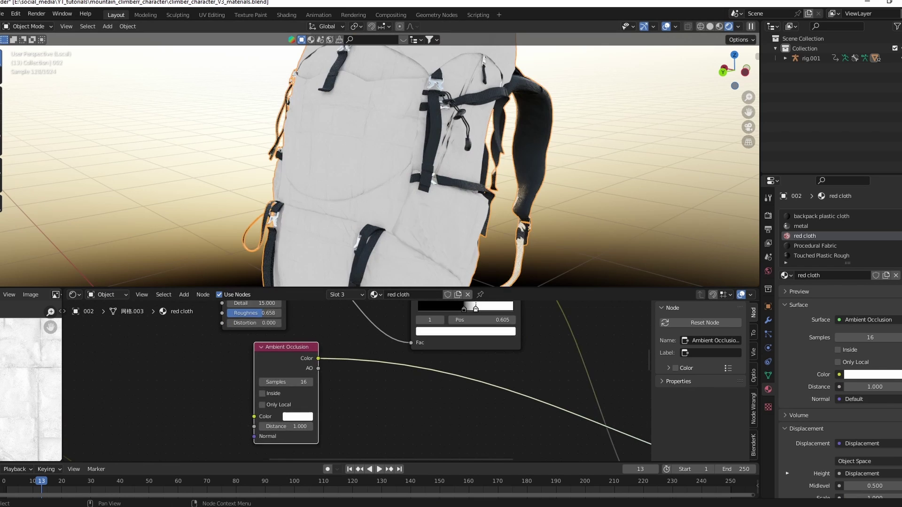
# Step: Run the red cloth's Ambient Occlusion through a ColorRamp with a stop at 0.968, and mix it with the noise mask
pyautogui.moveTo(424, 386); pyautogui.dragTo(434, 386)
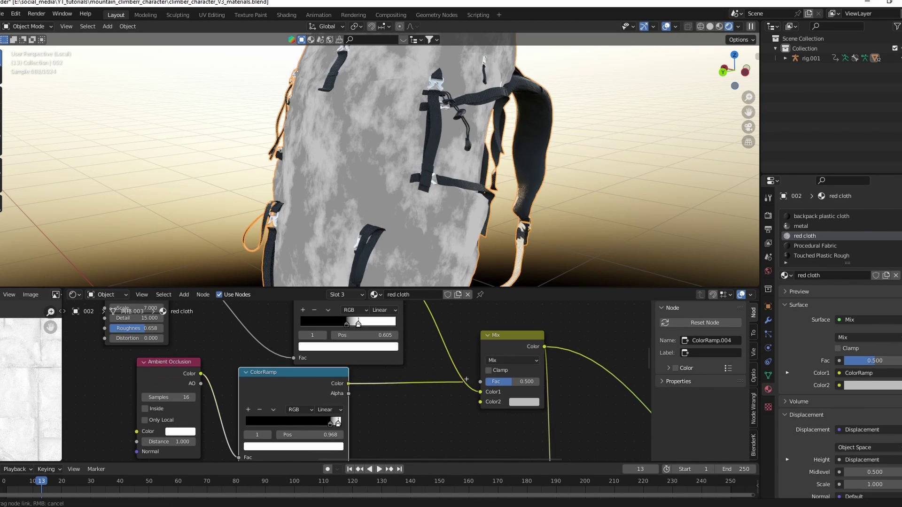
pyautogui.moveTo(376, 376); pyautogui.dragTo(343, 367, button='middle')
pyautogui.moveTo(511, 371); pyautogui.dragTo(484, 371)
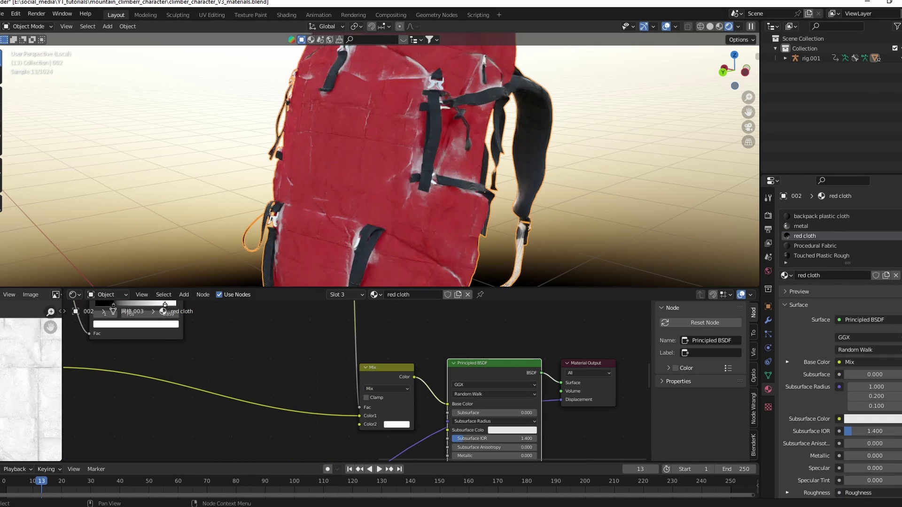
# Step: Set the backpack plastic cloth's Voronoi Texture to Smooth F1 with a scale of 250 and a randomness of 0
pyautogui.moveTo(376, 165); pyautogui.dragTo(338, 155, button='middle')
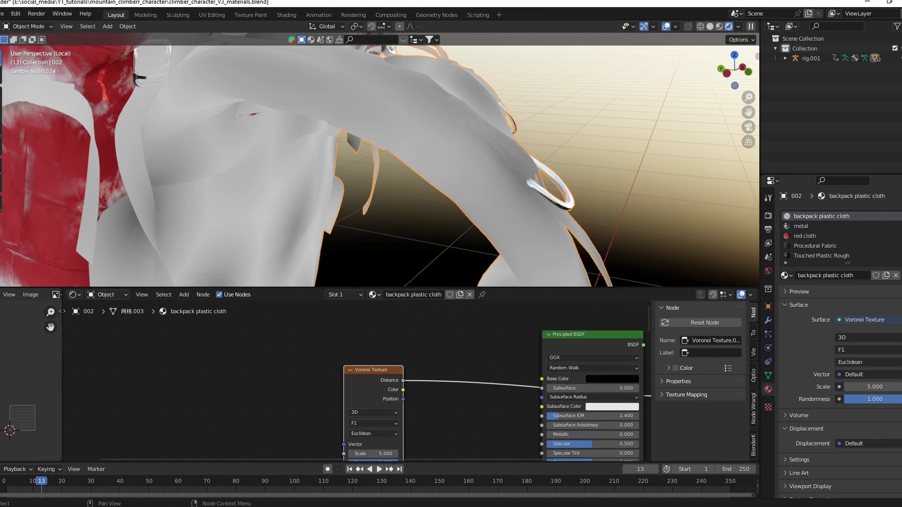
pyautogui.press('KP_Decimal')
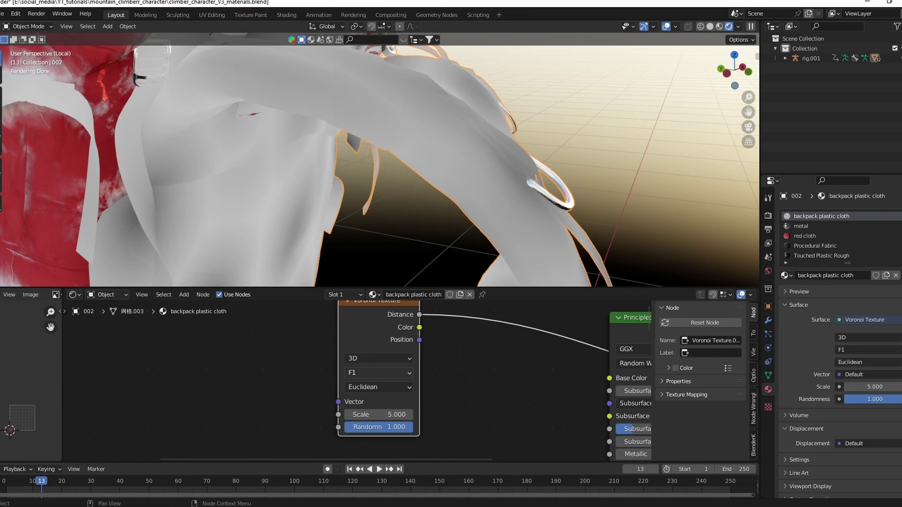
pyautogui.moveTo(378, 414); pyautogui.dragTo(408, 414)
pyautogui.scroll(2, 360, 378)
pyautogui.click(390, 368)
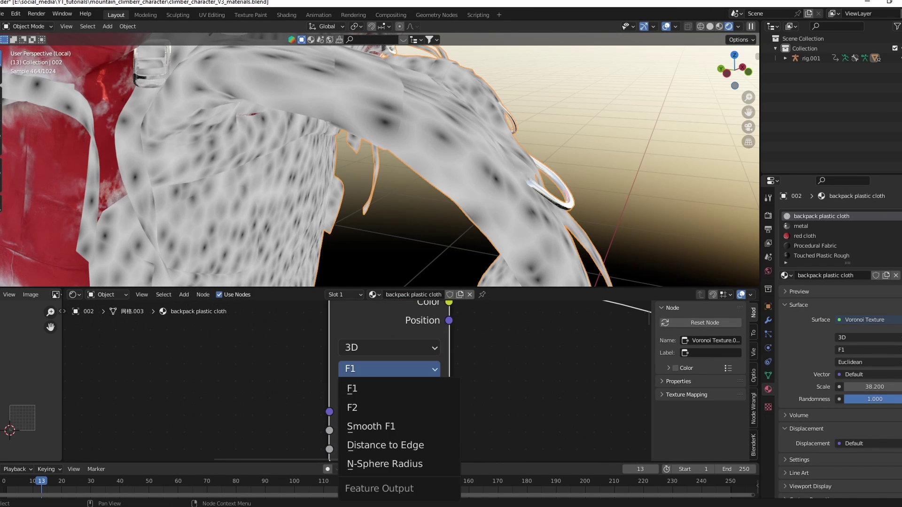
pyautogui.moveTo(389, 449); pyautogui.dragTo(336, 449)
pyautogui.moveTo(423, 164); pyautogui.dragTo(375, 155, button='middle')
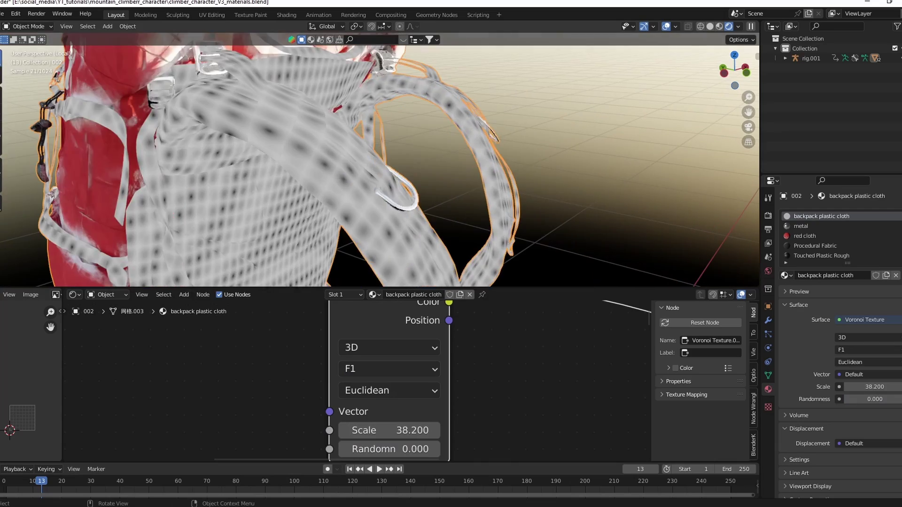
pyautogui.moveTo(403, 421); pyautogui.dragTo(437, 421)
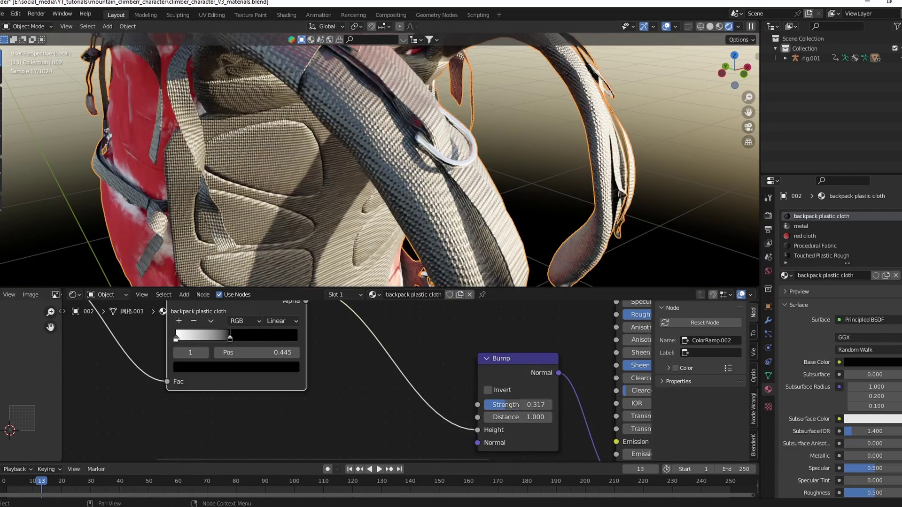
# Step: Set the backpack plastic cloth's roughness to 0.982
pyautogui.scroll(-2, 155, 394)
pyautogui.moveTo(516, 337); pyautogui.dragTo(559, 337)
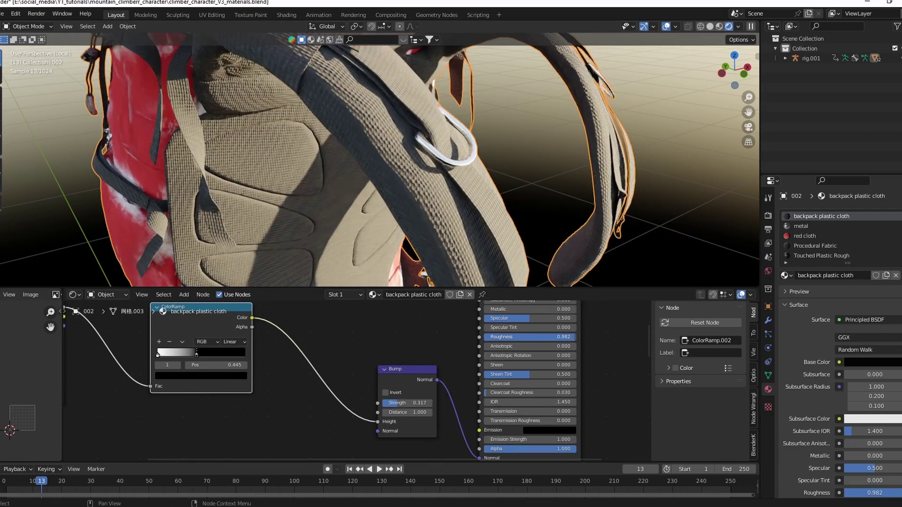
# Step: Feed the Voronoi distance through a second ColorRamp into the plastic cloth's roughness, and lighten that ramp's dark stop
pyautogui.scroll(-2, 329, 380)
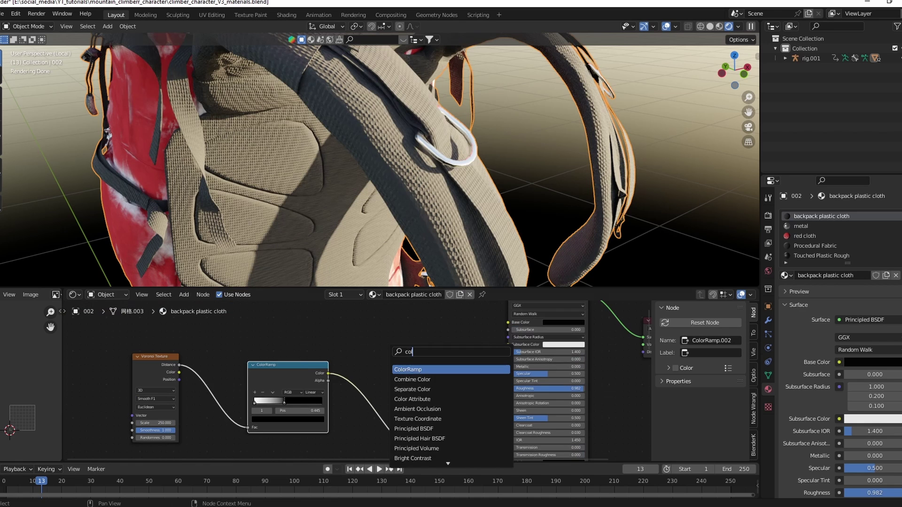
pyautogui.moveTo(392, 374); pyautogui.dragTo(392, 373)
pyautogui.scroll(1, 391, 373)
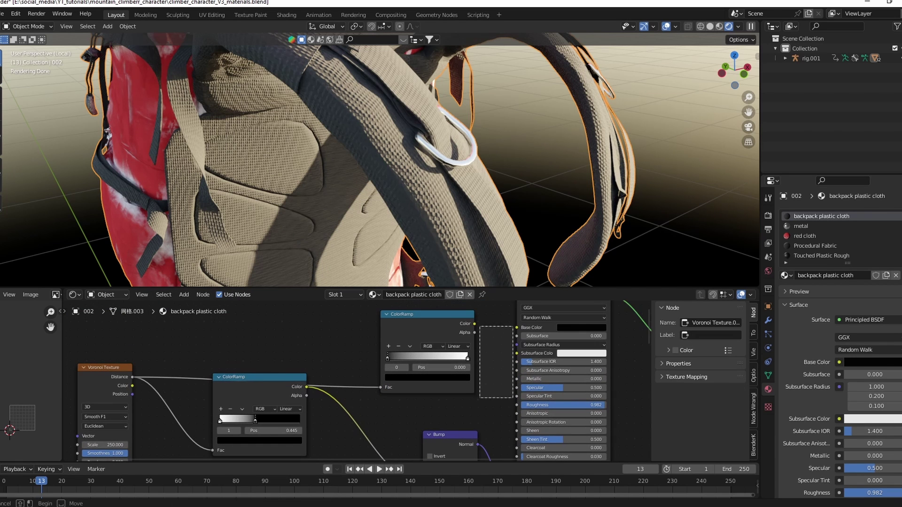
pyautogui.keyDown('ctrl'); pyautogui.keyDown('shift'); pyautogui.click(407, 356); pyautogui.keyUp('shift'); pyautogui.keyUp('ctrl')
pyautogui.scroll(3, 407, 357)
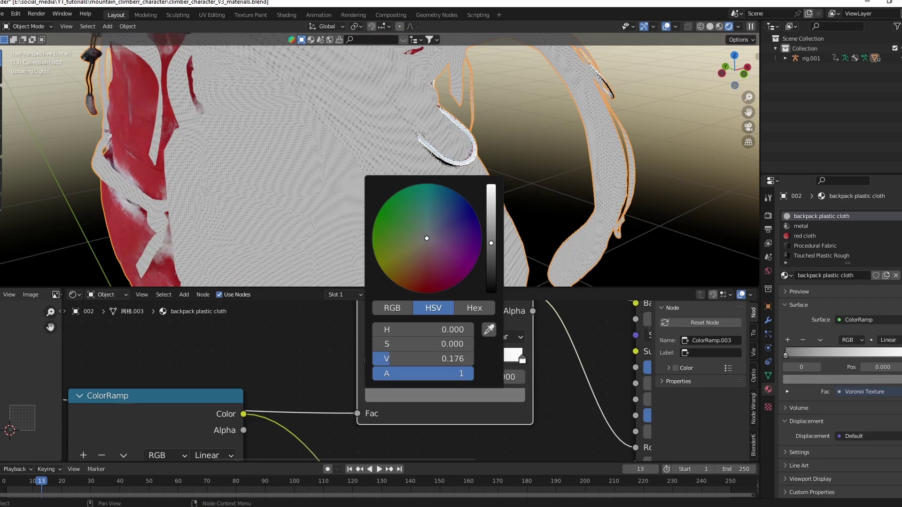
pyautogui.moveTo(413, 358); pyautogui.dragTo(451, 359)
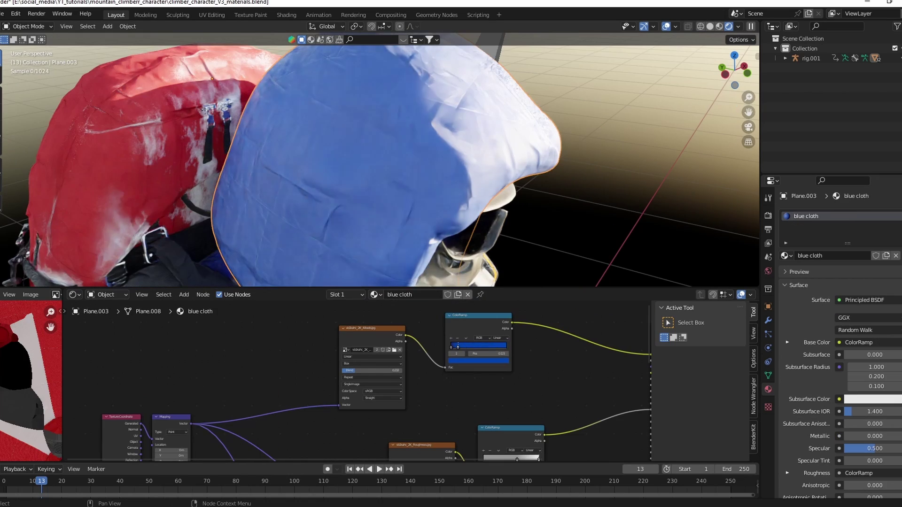